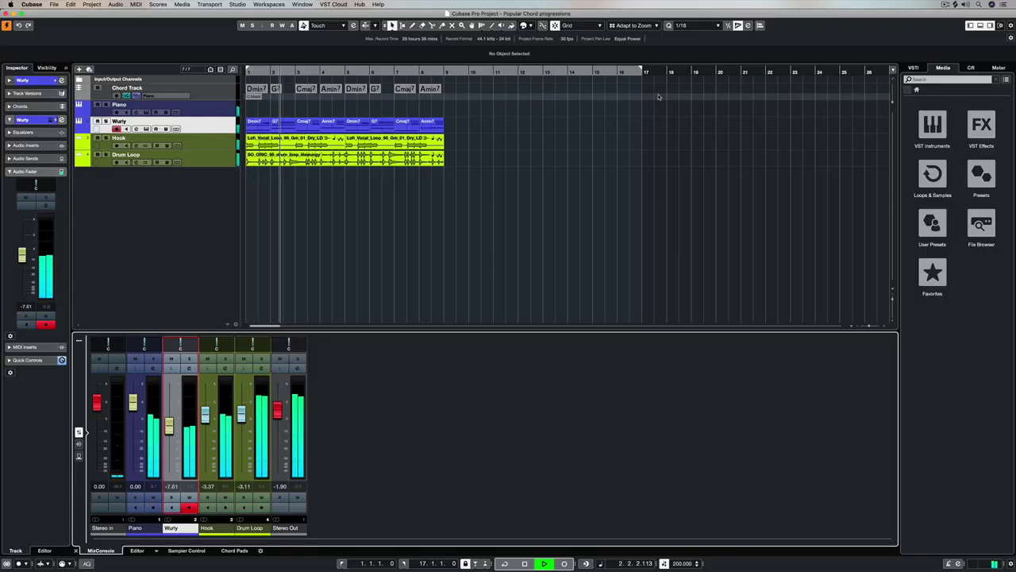
# - Select all arrangement events and set a cycling loop range over bars 1 to 9
pyautogui.moveTo(497, 209); pyautogui.dragTo(252, 87)
pyautogui.press('p')
pyautogui.press('KP_Divide')
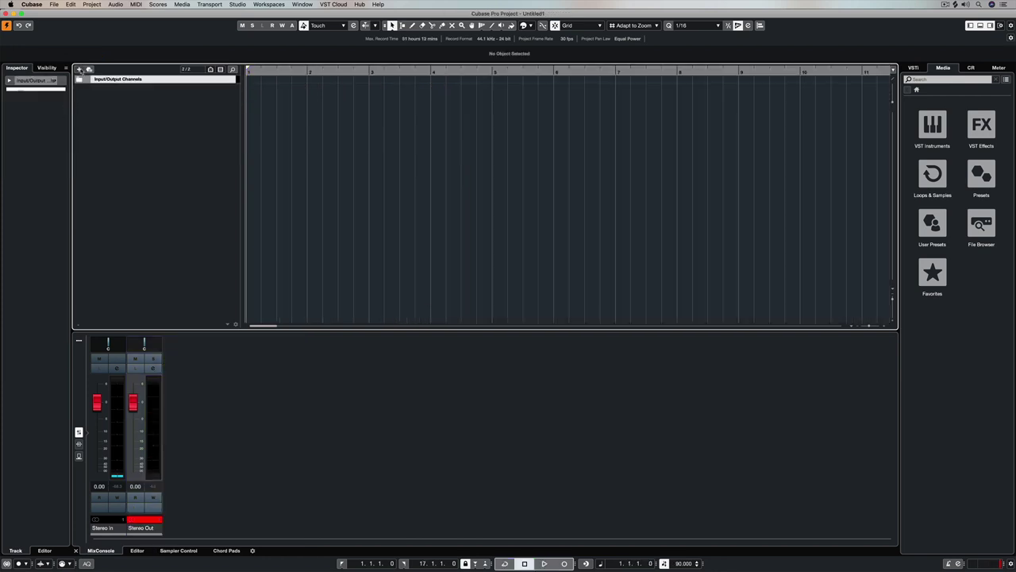
# - Add a Chord Track to the project from the More Tracks types
pyautogui.click(80, 70)
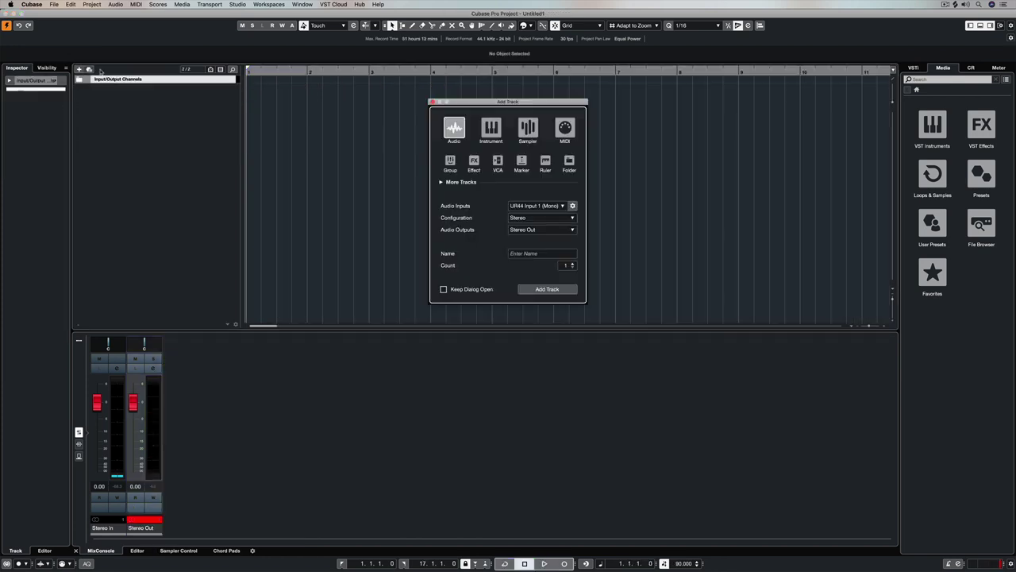
pyautogui.click(441, 182)
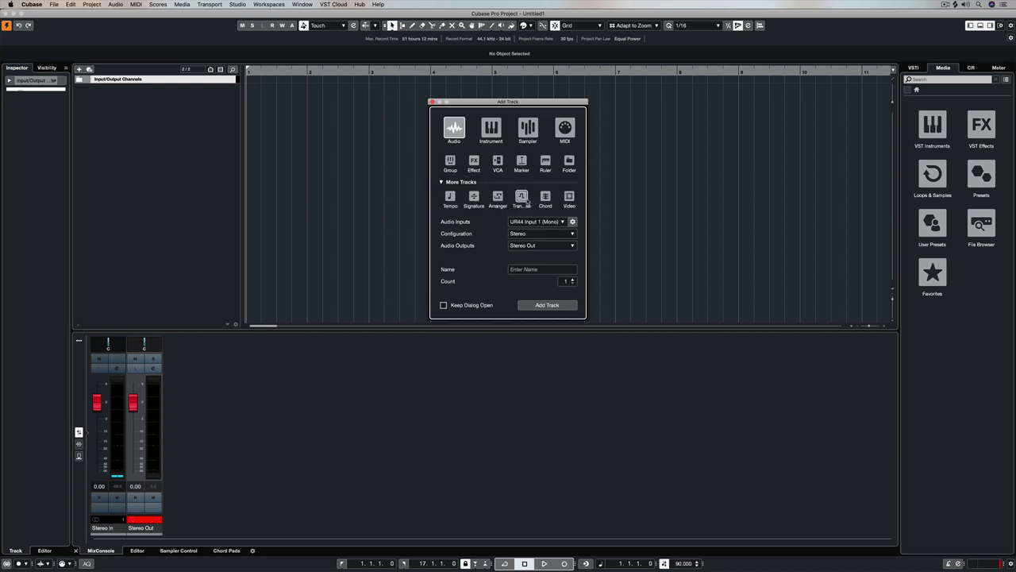
pyautogui.click(545, 198)
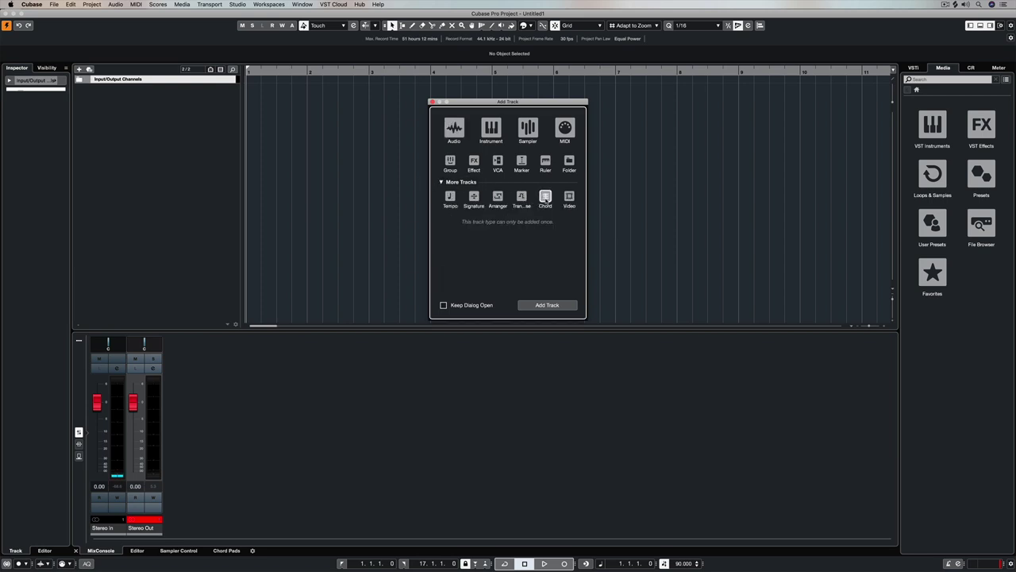
pyautogui.click(547, 305)
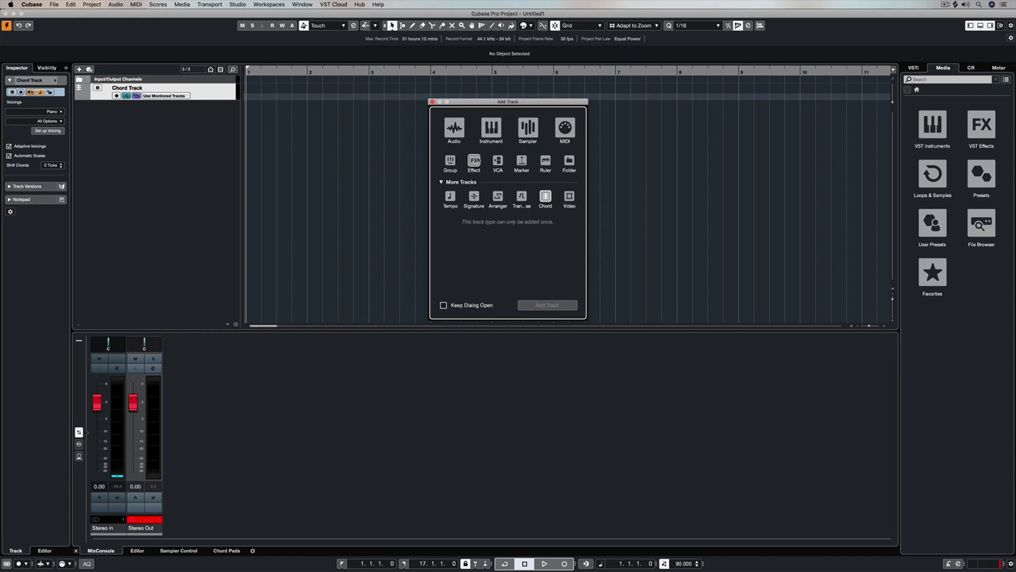
# - Add a HALion Sonic SE instrument track and filter its presets to the Piano category
pyautogui.click(489, 130)
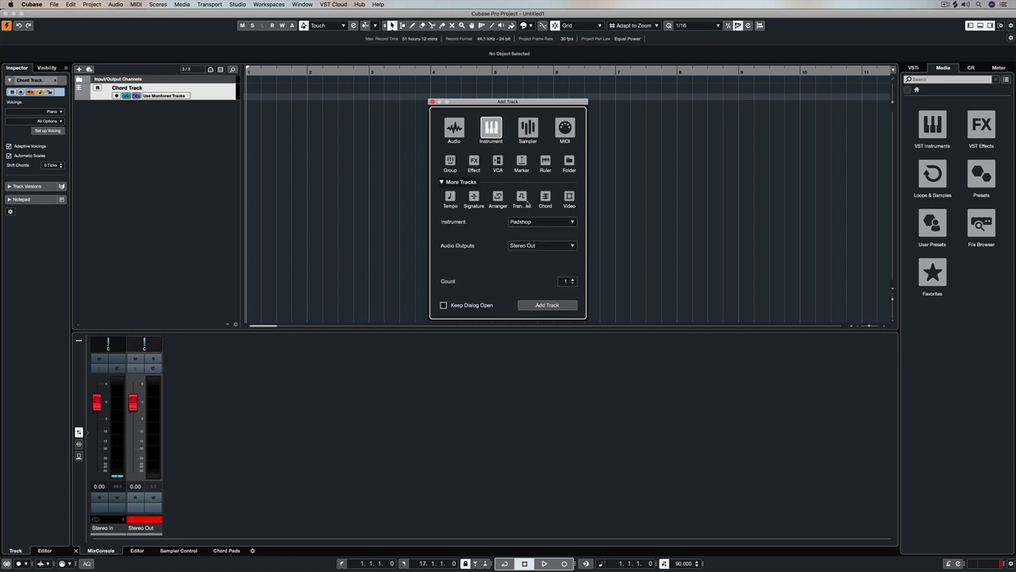
pyautogui.click(529, 224)
pyautogui.click(489, 475)
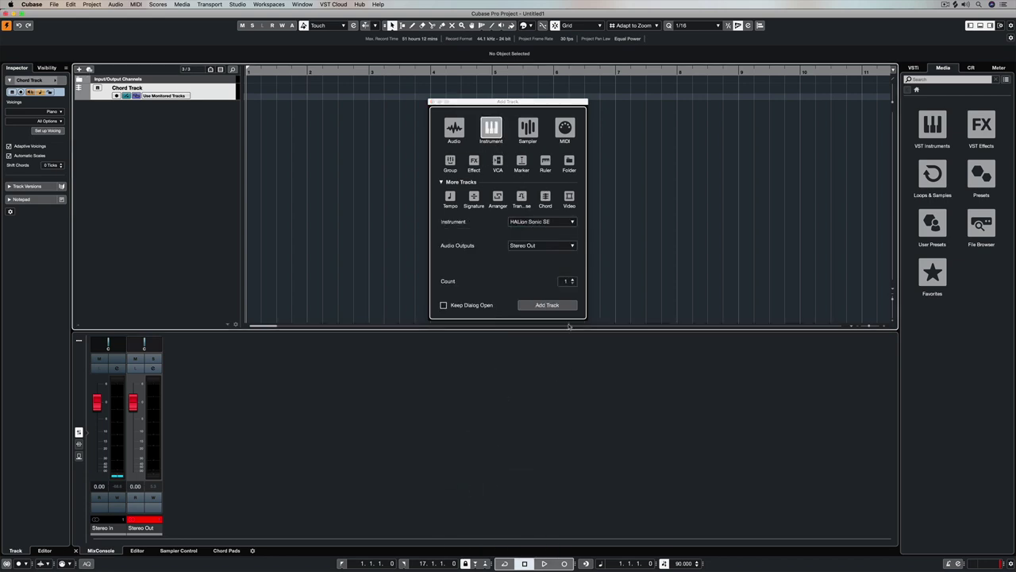
pyautogui.click(553, 307)
pyautogui.click(635, 172)
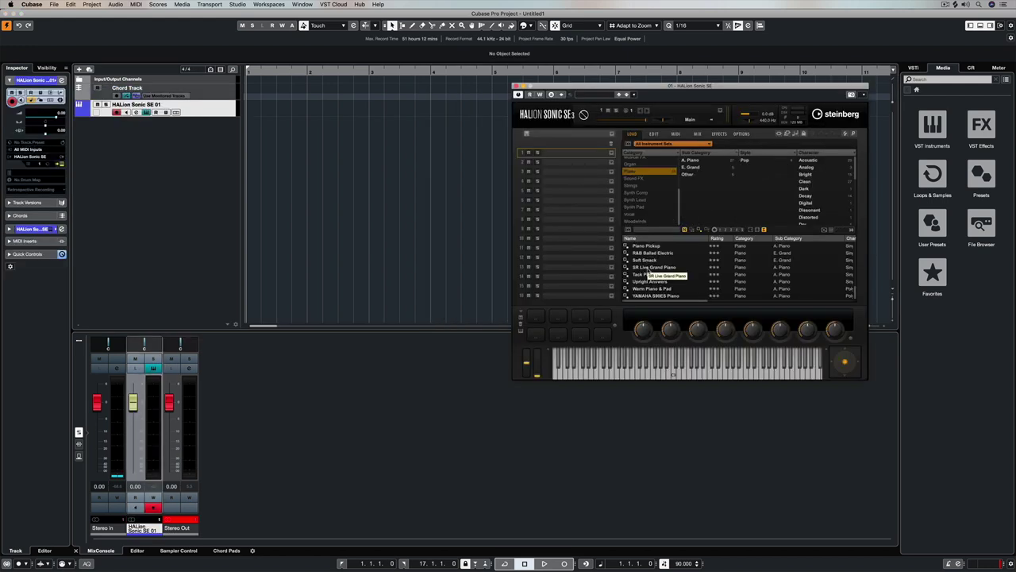
# - Load the YAMAHA S90ES Piano preset in HALion Sonic SE and close the plugin window
pyautogui.click(647, 269)
pyautogui.click(645, 296)
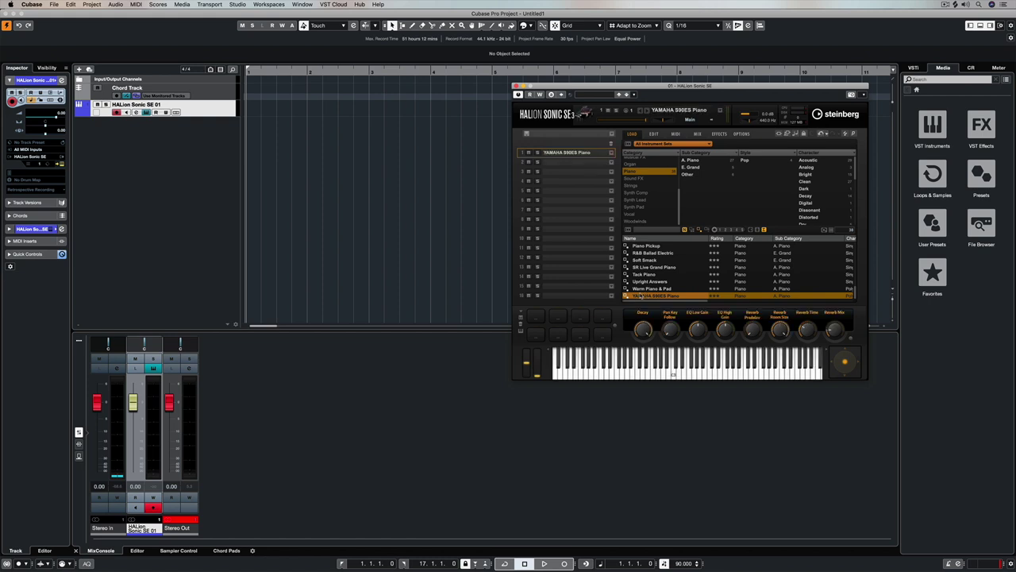
pyautogui.click(515, 85)
pyautogui.rightClick(312, 109)
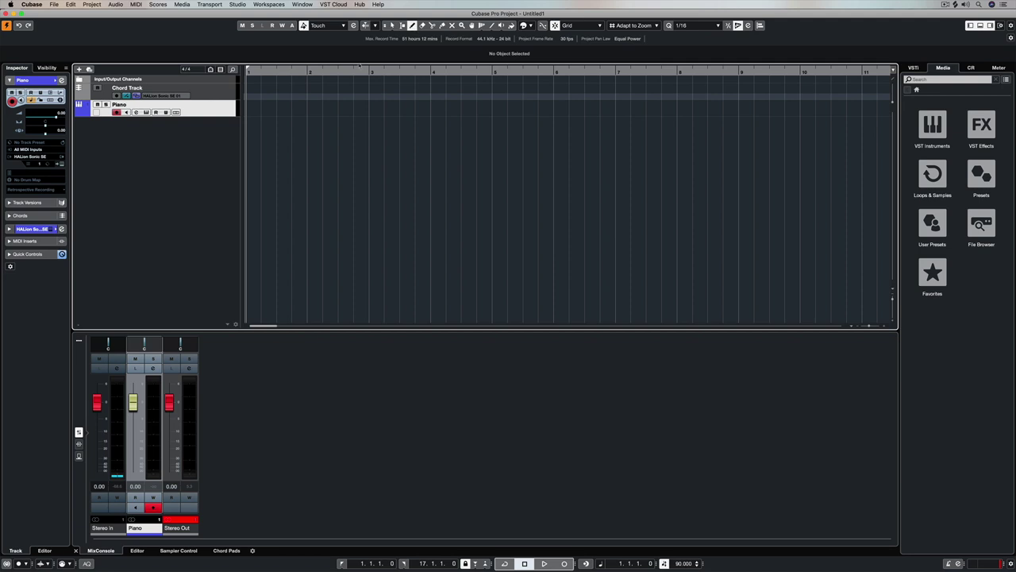
# - Draw chord events on bars 1–4, set the first chord to F, and show the Circle of Fifths
pyautogui.click(252, 93)
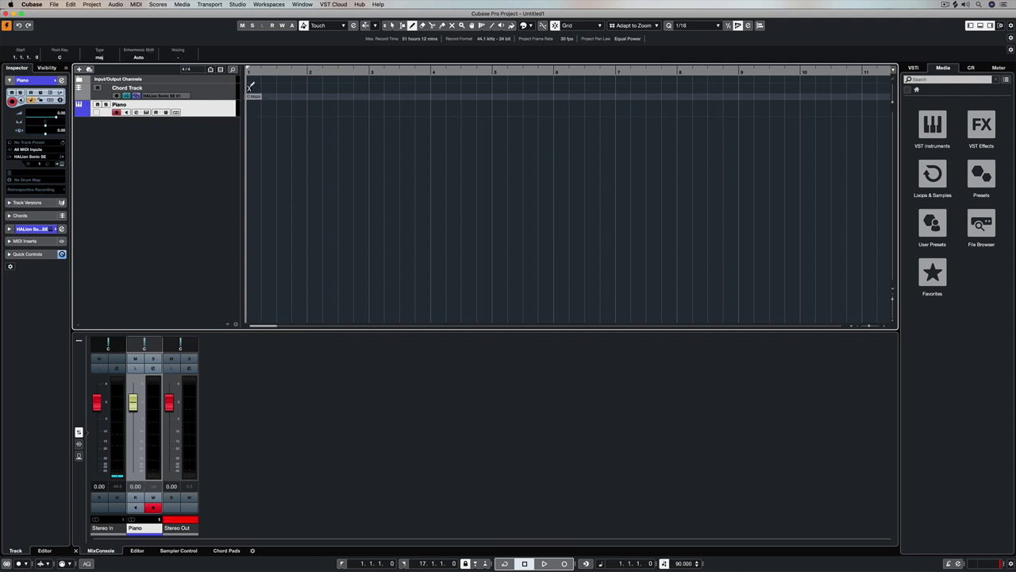
pyautogui.click(310, 88)
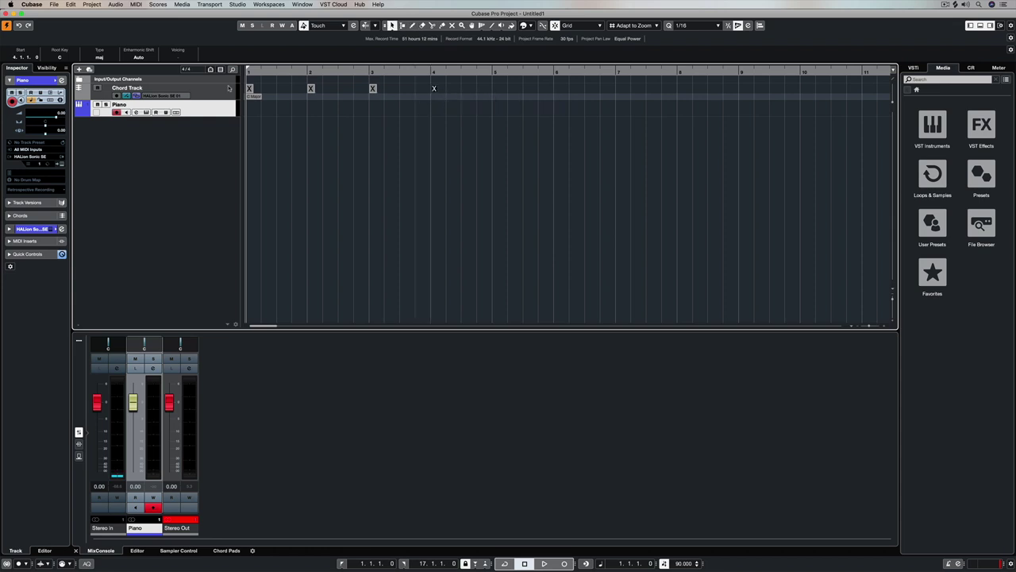
pyautogui.doubleClick(250, 88)
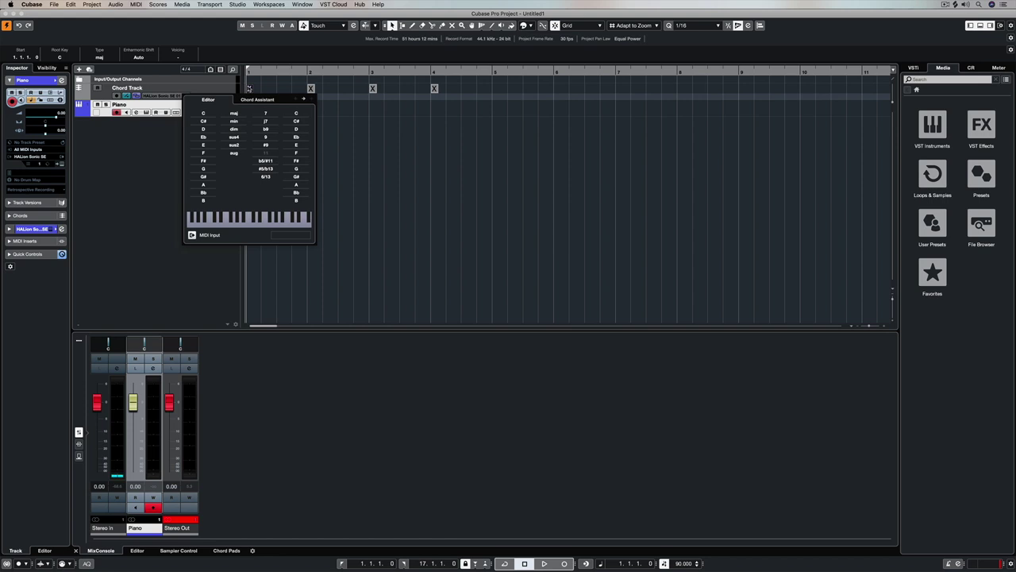
pyautogui.click(202, 113)
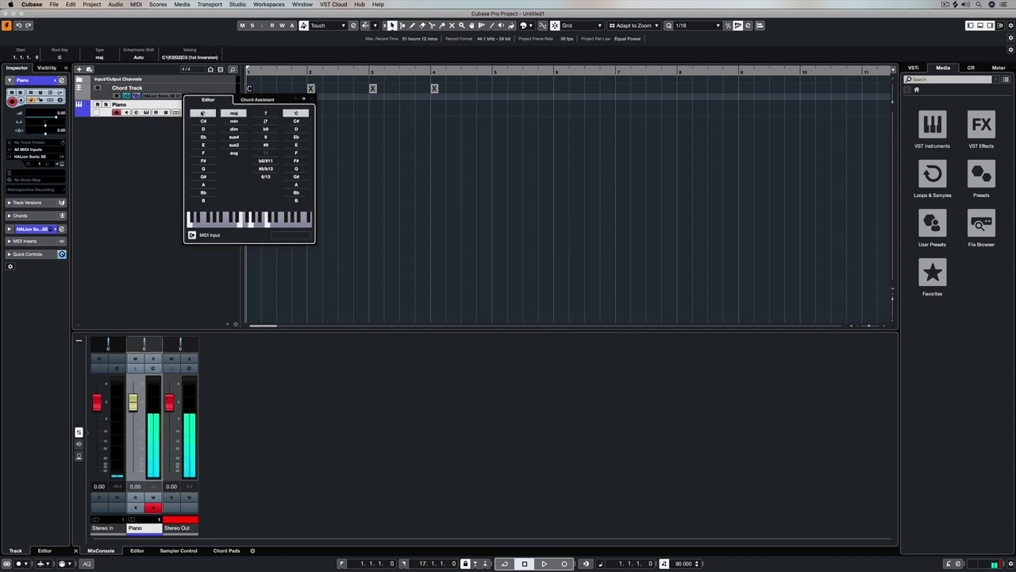
pyautogui.click(203, 152)
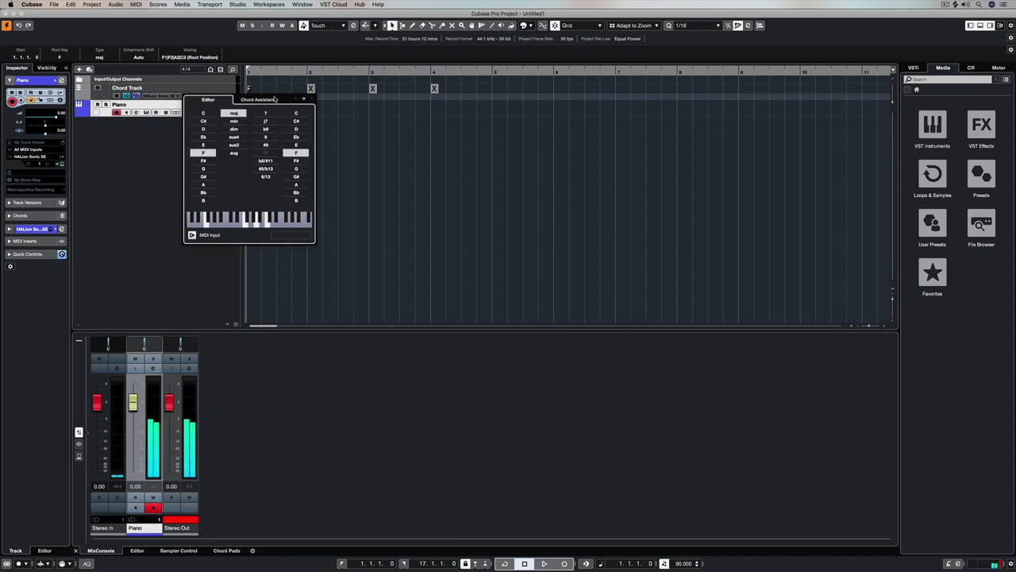
pyautogui.click(251, 100)
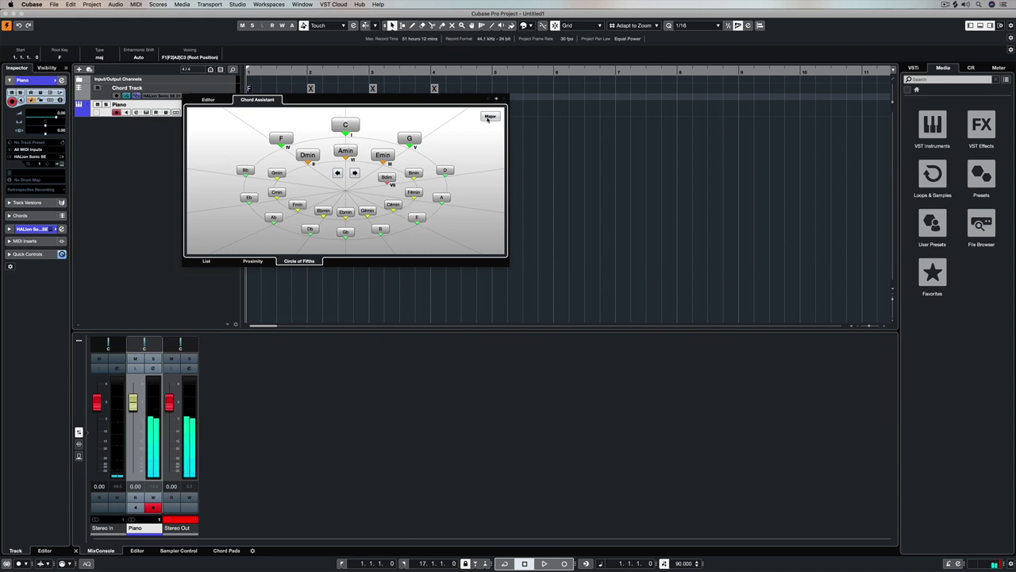
# - In the Circle of Fifths, with C at top, set bar 2 to G and bar 3 to Amin, then close it
pyautogui.click(355, 173)
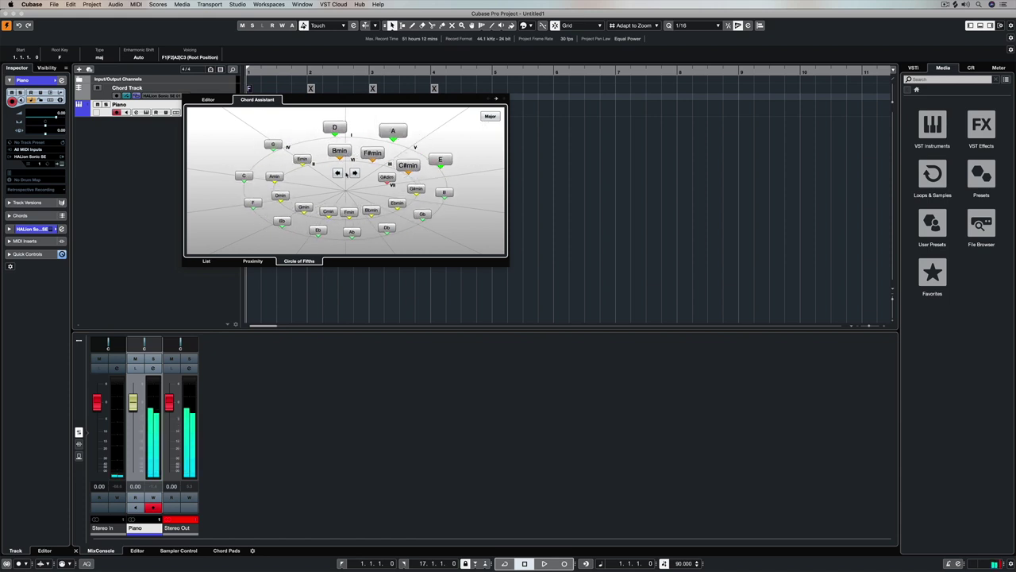
pyautogui.click(338, 173)
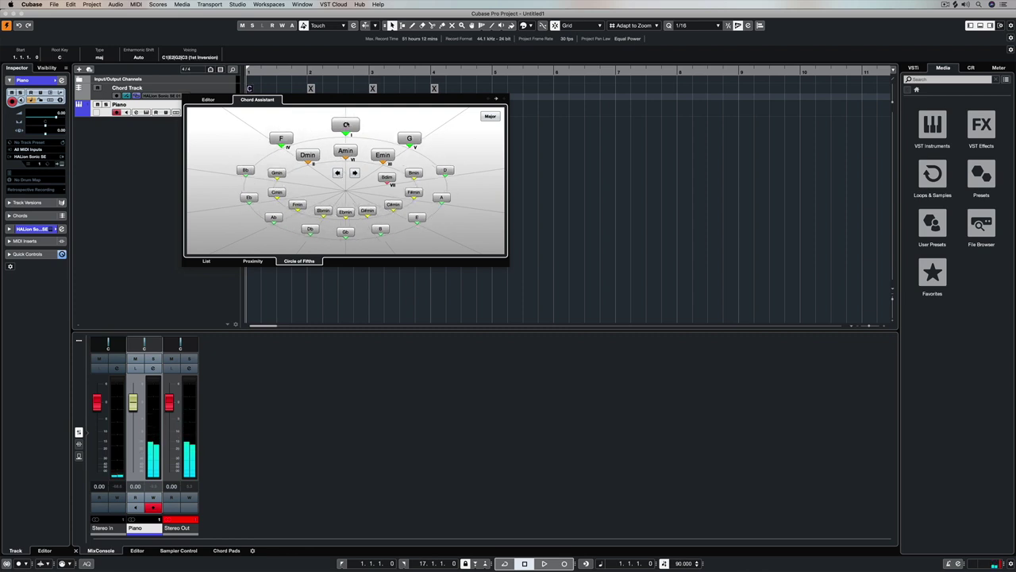
pyautogui.click(409, 139)
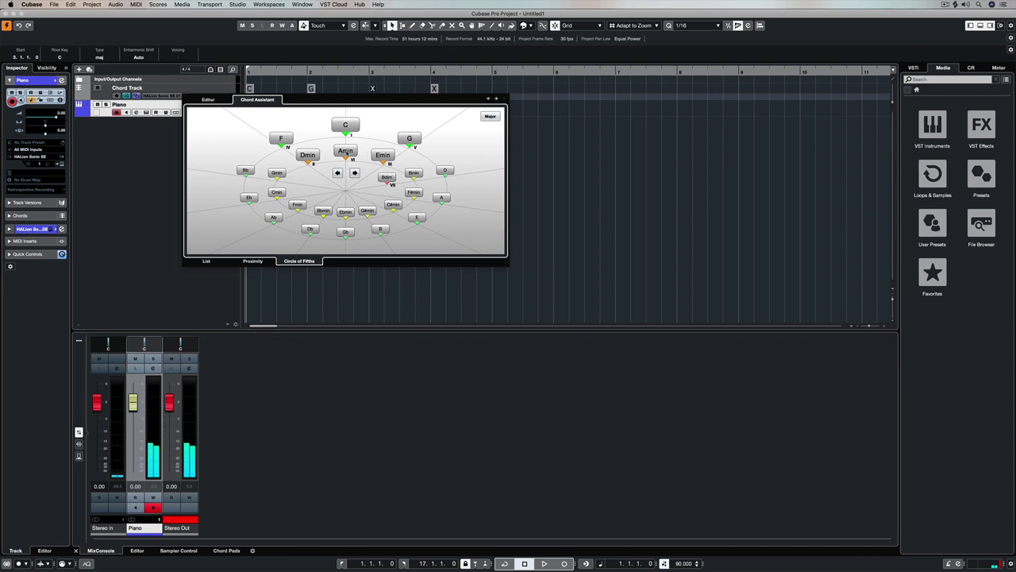
pyautogui.click(345, 152)
pyautogui.click(544, 147)
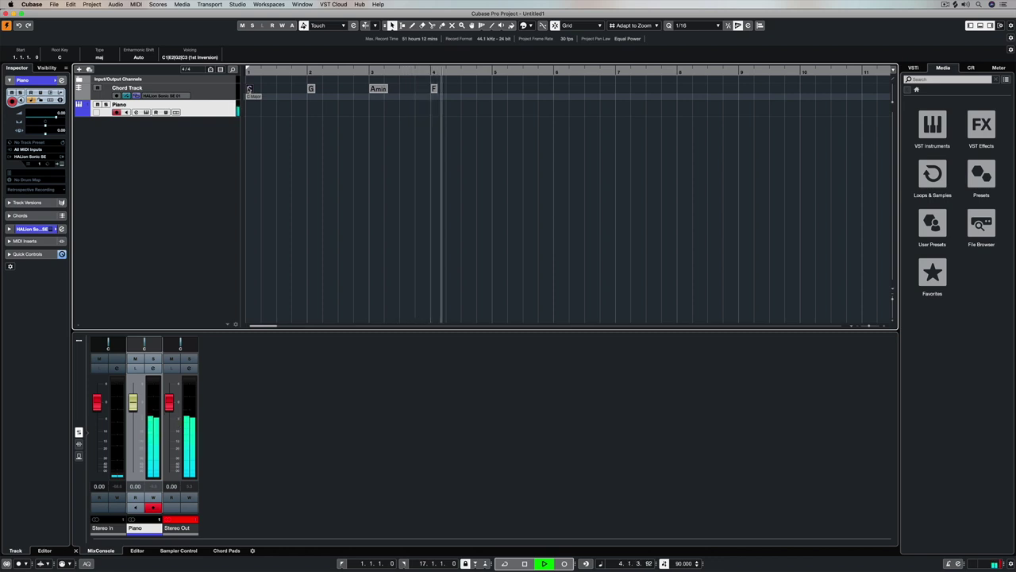
# - Set the project tempo to 120 BPM and play the progression from the start
pyautogui.press('space')
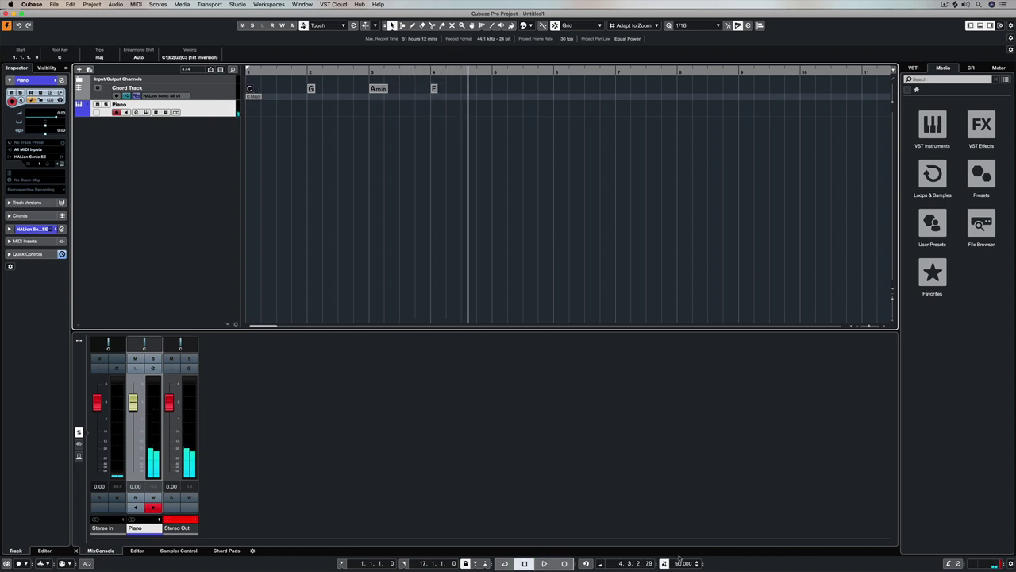
pyautogui.doubleClick(679, 563)
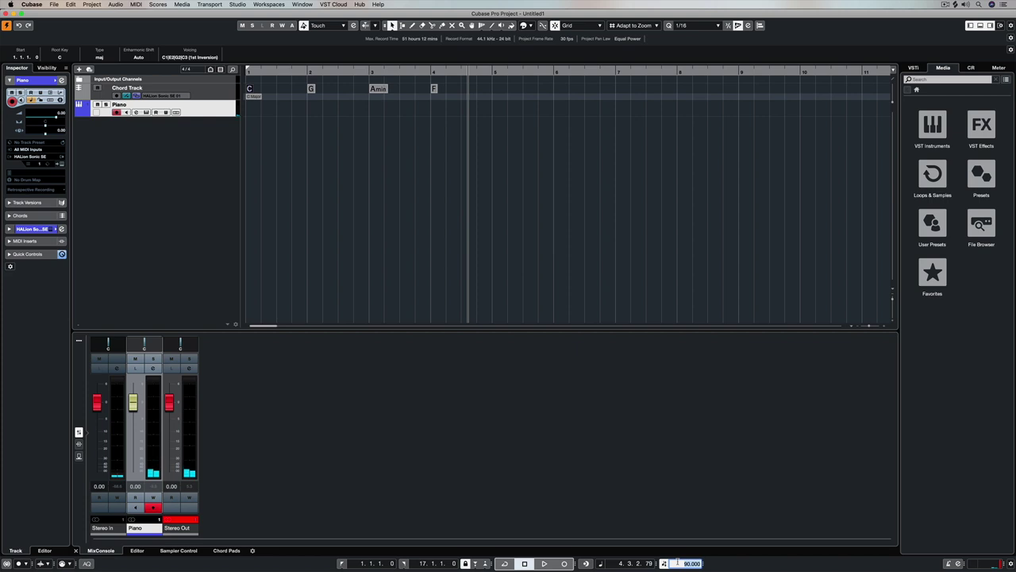
pyautogui.press('Return')
pyautogui.press('.')
pyautogui.press('space')
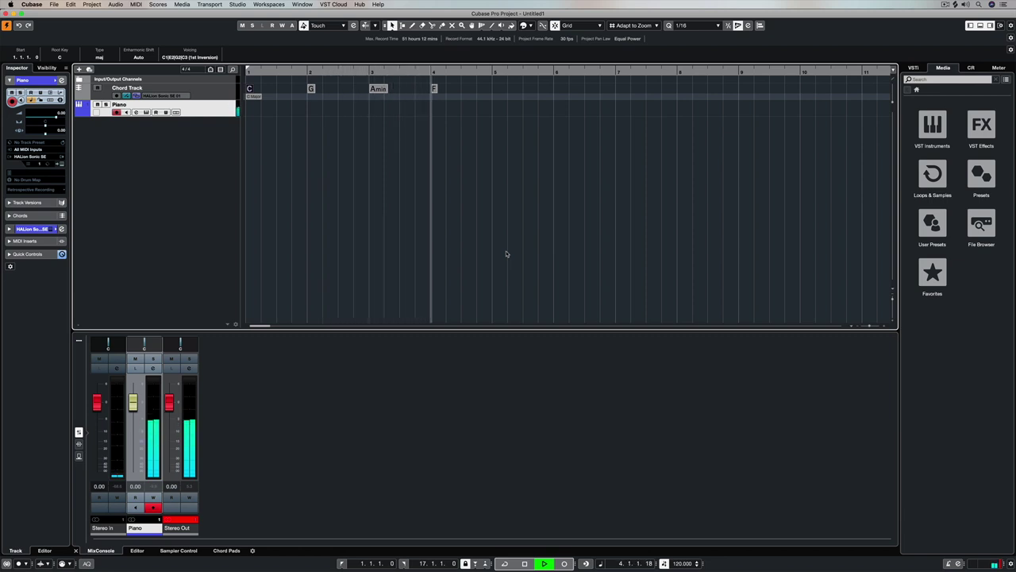
# - Raise the tempo to 140 BPM and listen to the progression again
pyautogui.press('space')
pyautogui.doubleClick(682, 563)
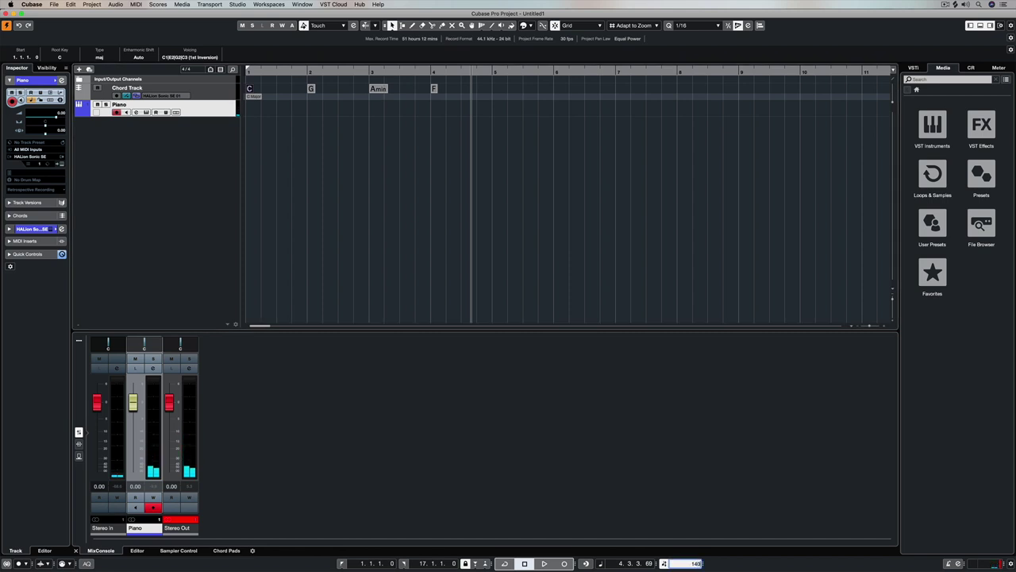
pyautogui.press('Return')
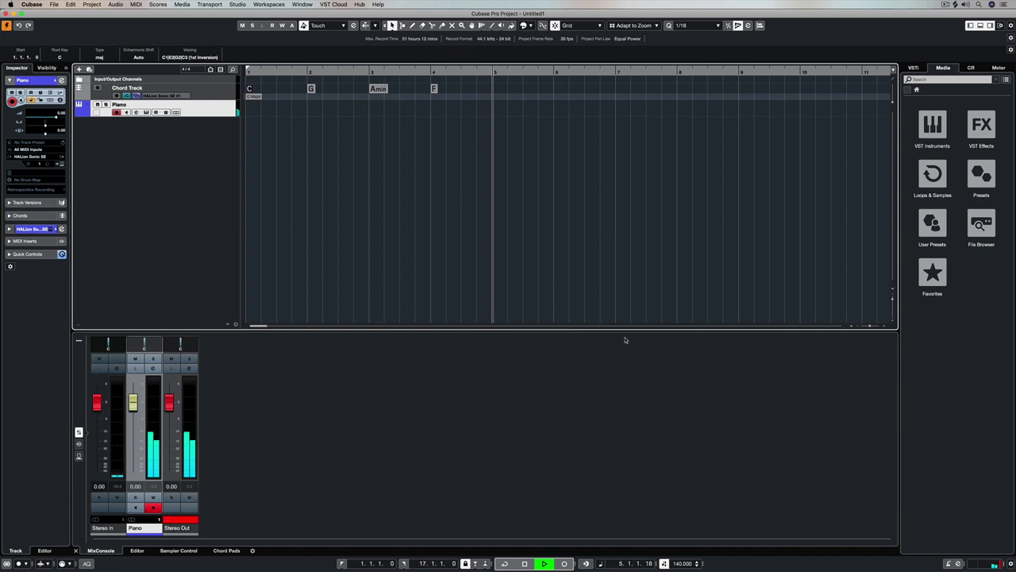
pyautogui.press('space')
# - Change the bar 2 chord to F in the Circle of Fifths and close the chord editor
pyautogui.doubleClick(249, 89)
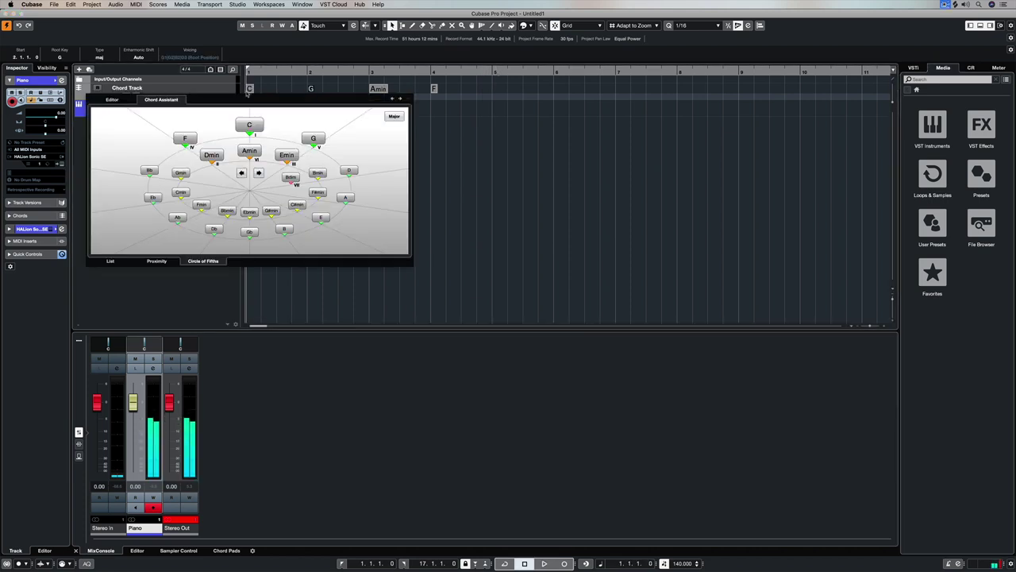
pyautogui.click(186, 139)
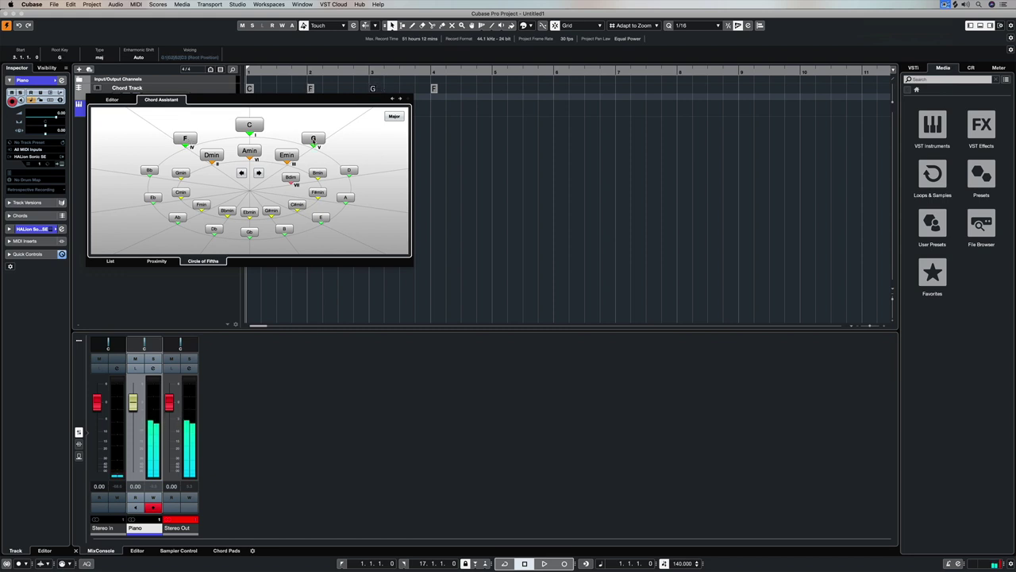
pyautogui.click(537, 133)
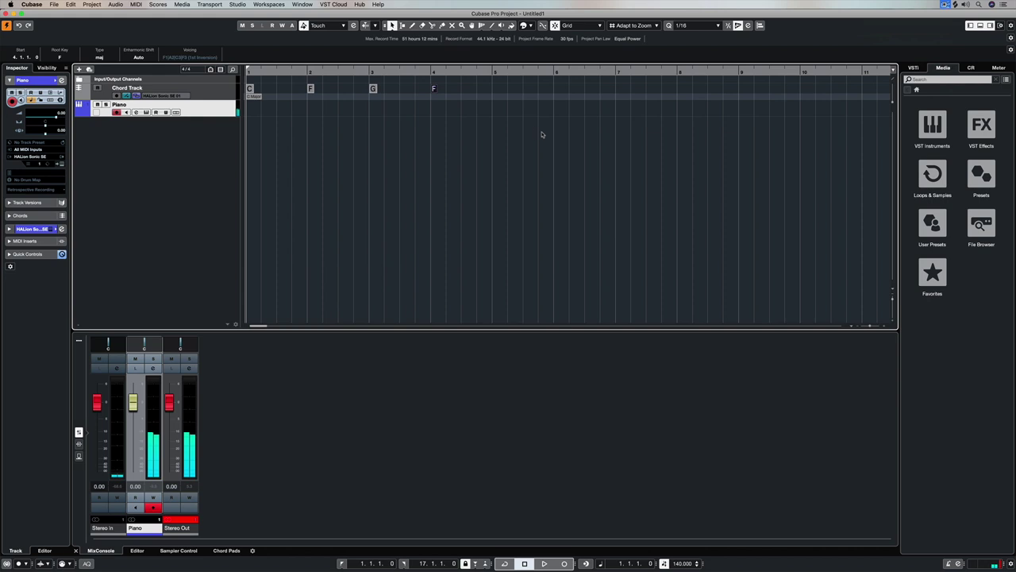
# - Marquee-select the C, F, G, F chord events and play the progression from the start
pyautogui.press('space')
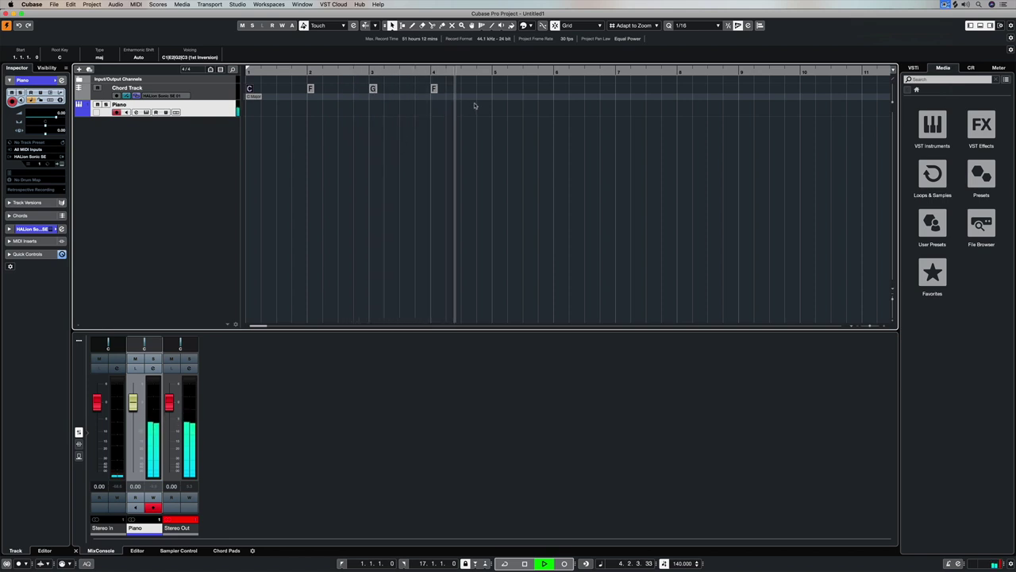
pyautogui.press('space')
pyautogui.moveTo(459, 108); pyautogui.dragTo(496, 90)
pyautogui.press('.')
pyautogui.press('space')
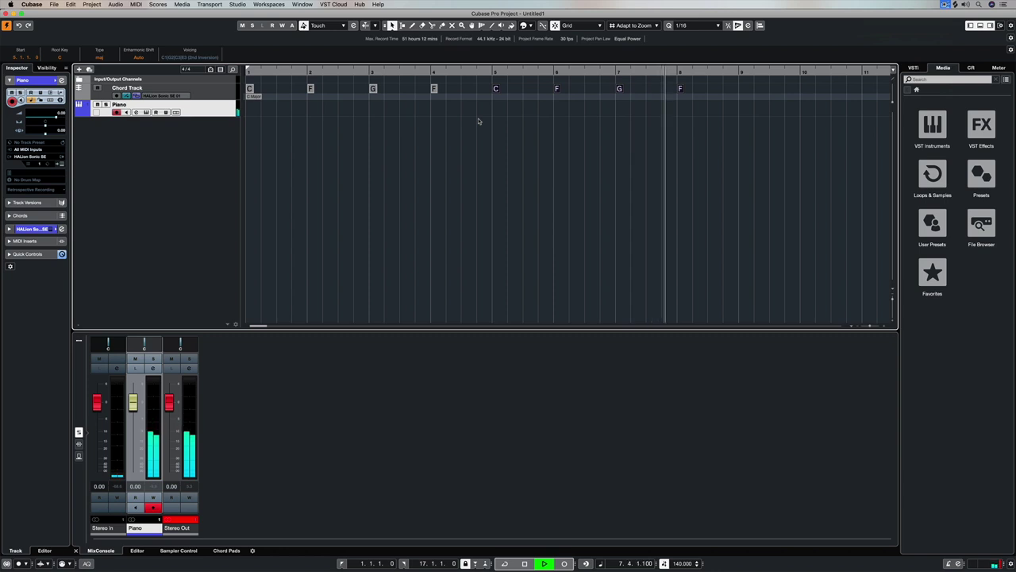
pyautogui.press('space')
# - Delete all old chord events and draw four new empty chord events on bars 1–4
pyautogui.moveTo(696, 110); pyautogui.dragTo(245, 101)
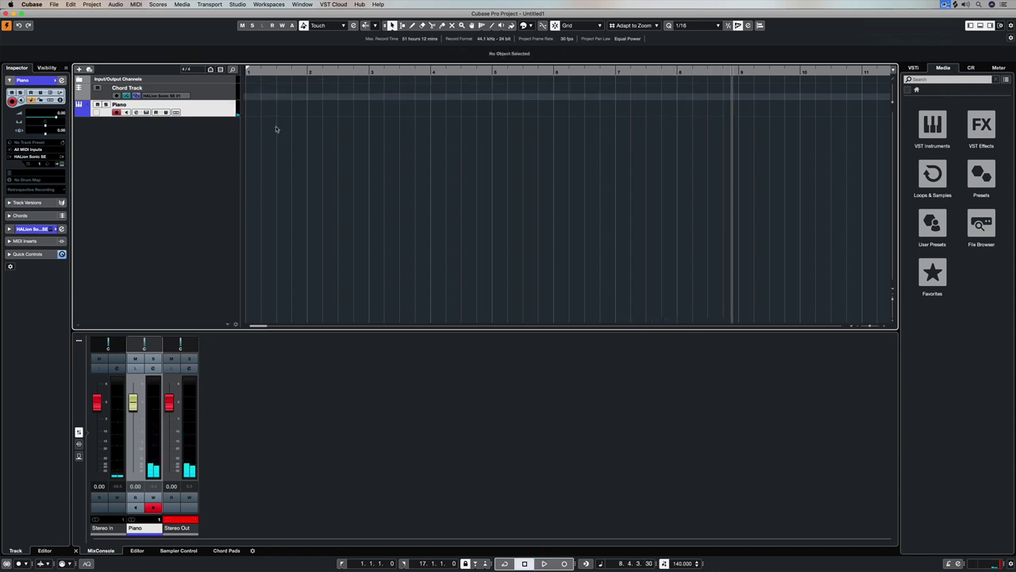
pyautogui.press('Delete')
pyautogui.rightClick(276, 128)
pyautogui.click(296, 128)
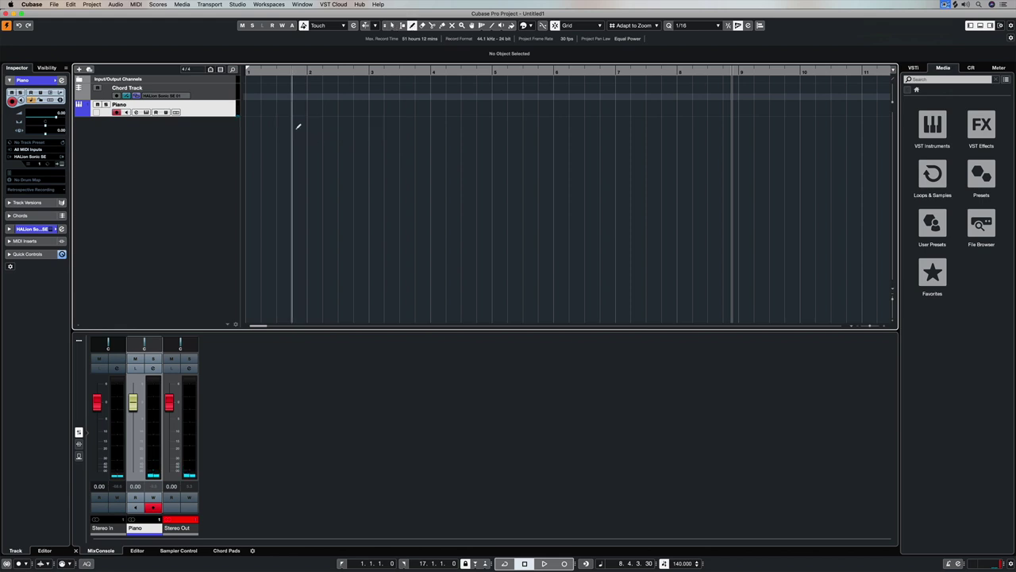
pyautogui.moveTo(250, 84); pyautogui.dragTo(312, 85)
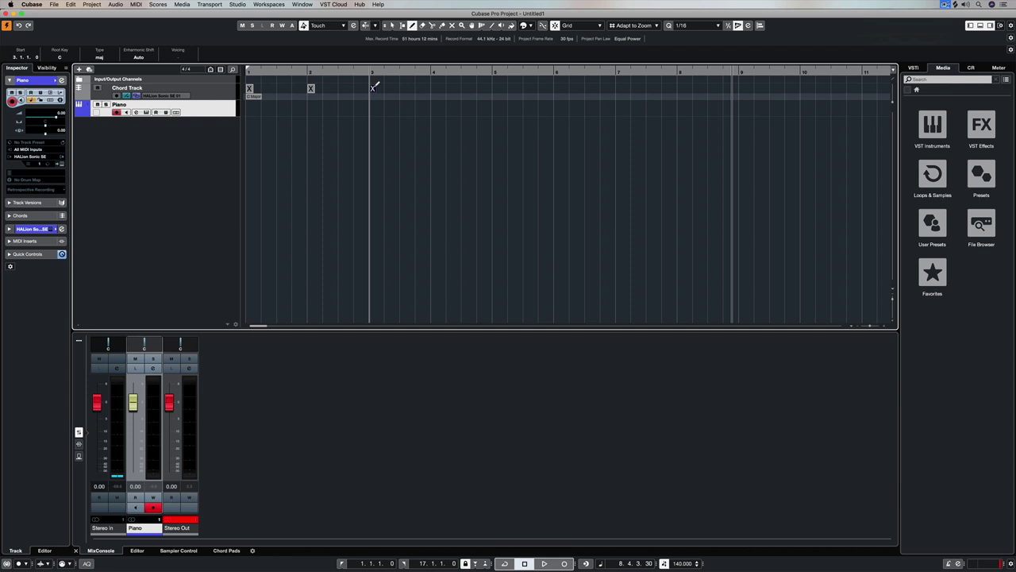
pyautogui.click(434, 86)
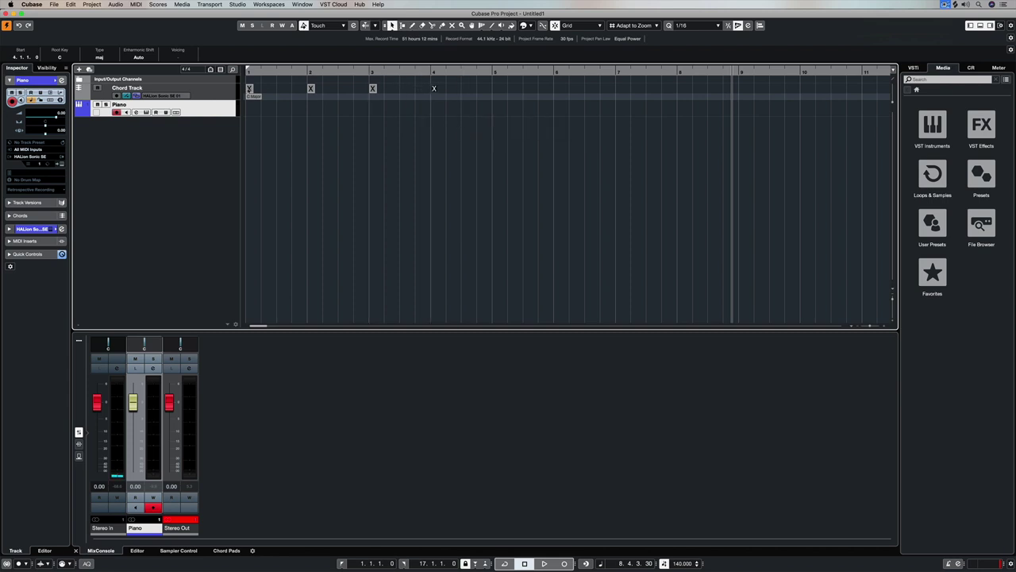
# - Set the new chords to Dmin, G and C, and pick a chord for bar 4
pyautogui.doubleClick(249, 88)
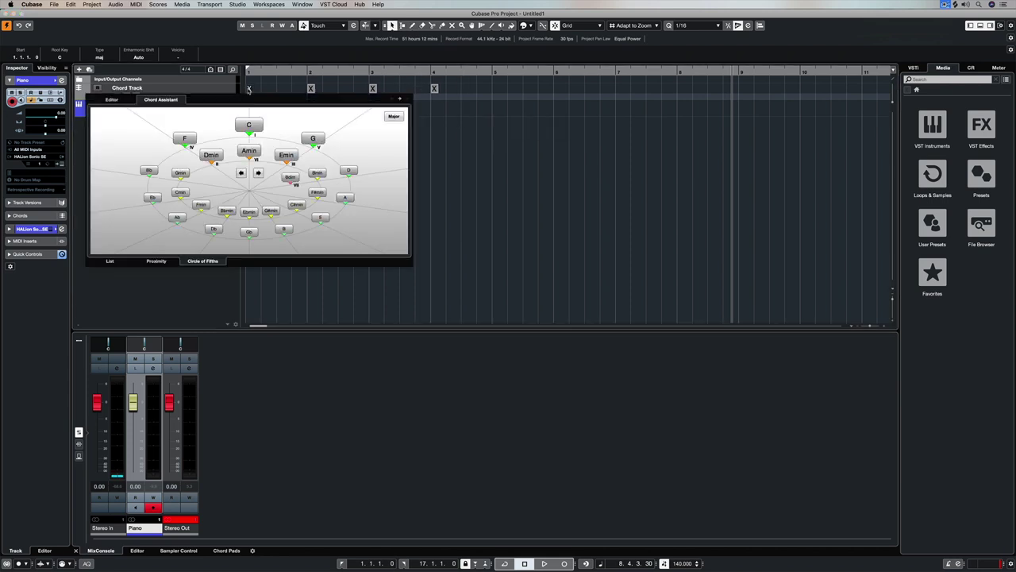
pyautogui.click(211, 155)
pyautogui.press('Right')
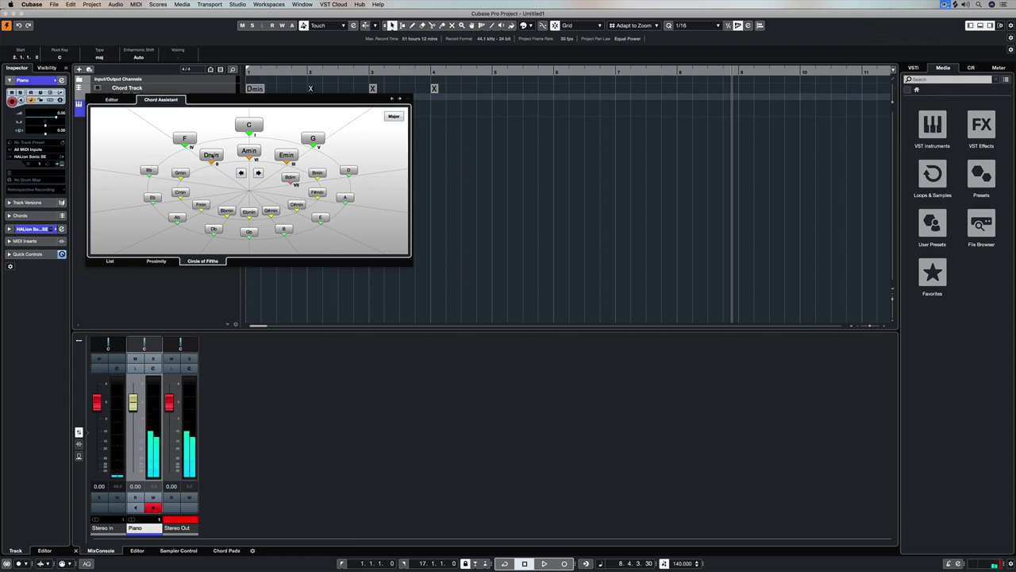
pyautogui.click(308, 140)
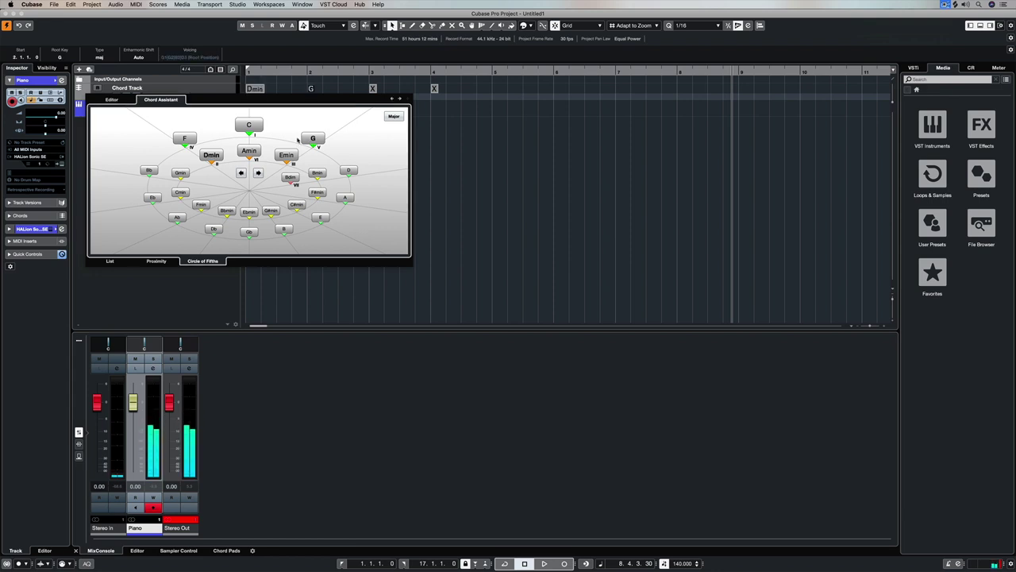
pyautogui.click(248, 125)
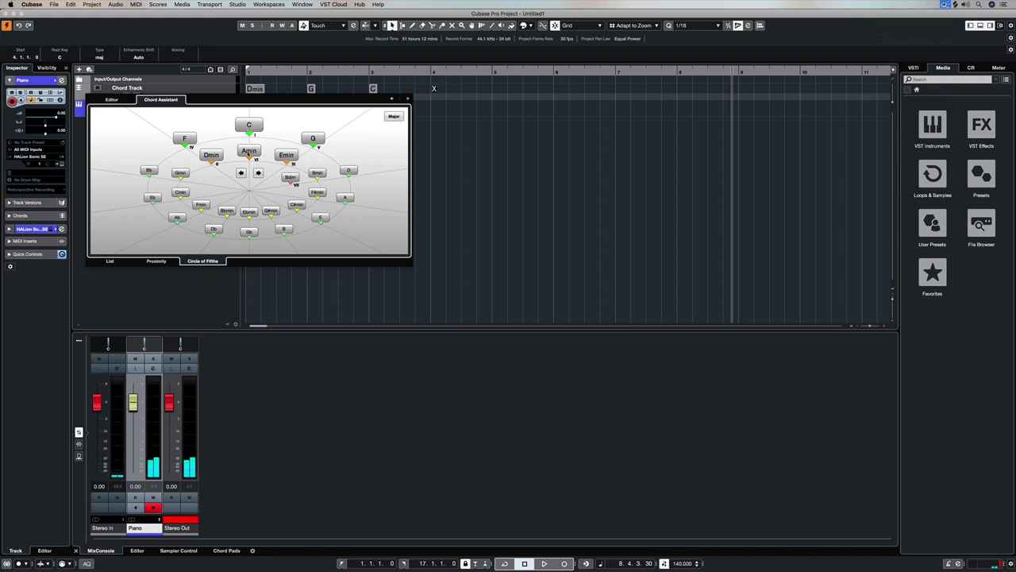
pyautogui.click(248, 125)
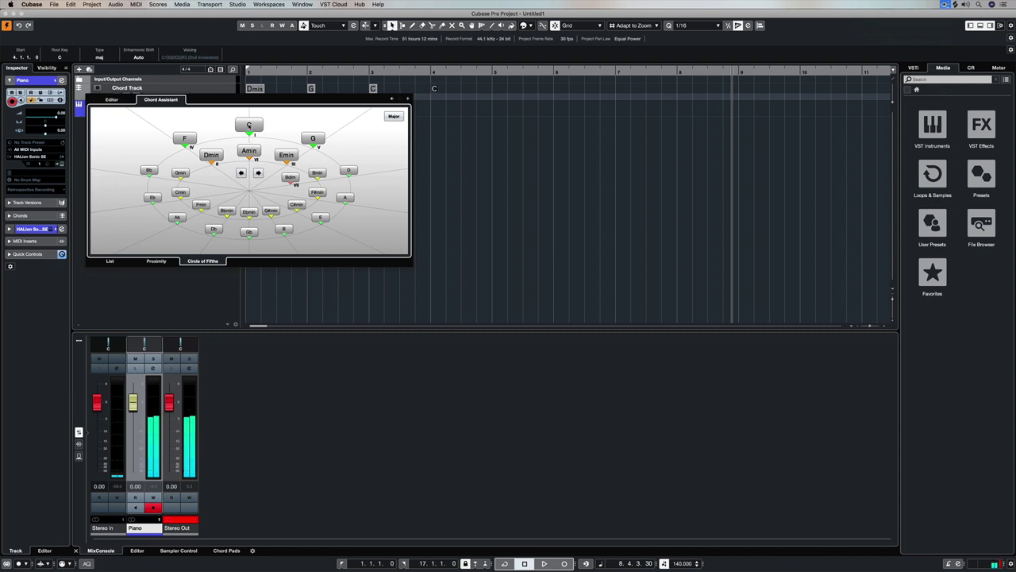
# - Close the chord editor and play the Dmin, G, C, Amin progression from the start
pyautogui.click(425, 154)
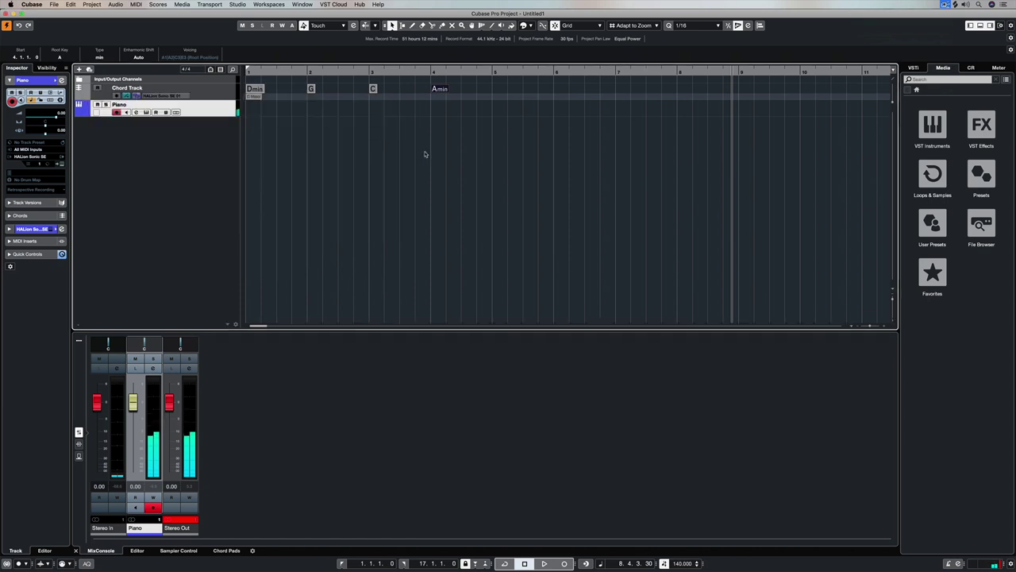
pyautogui.press('.')
pyautogui.press('space')
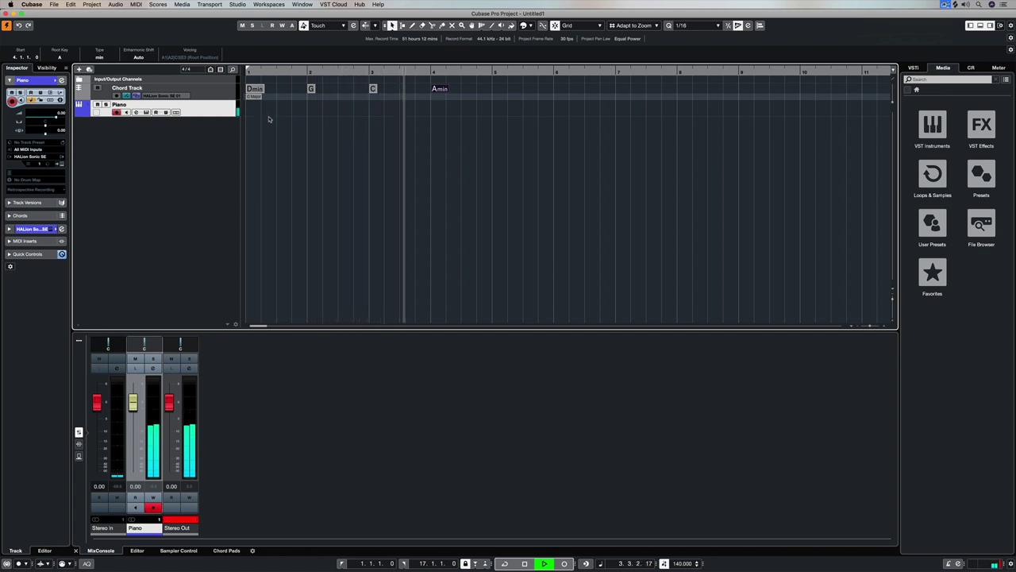
pyautogui.press('space')
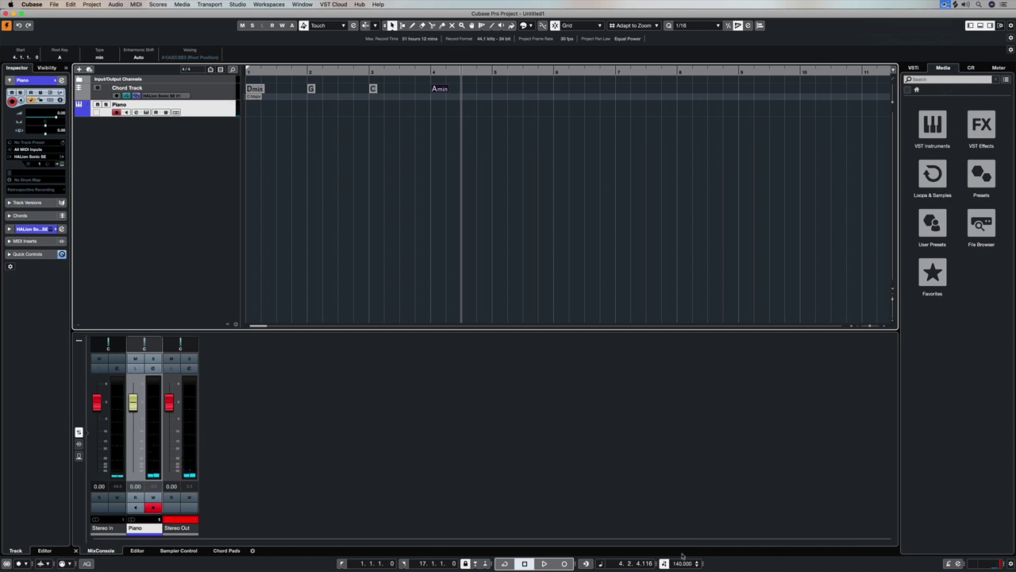
# - Set the project tempo to 160 BPM and replay the progression from the beginning
pyautogui.click(682, 563)
pyautogui.write('160')
pyautogui.press('Return')
pyautogui.press('Home')
pyautogui.press('space')
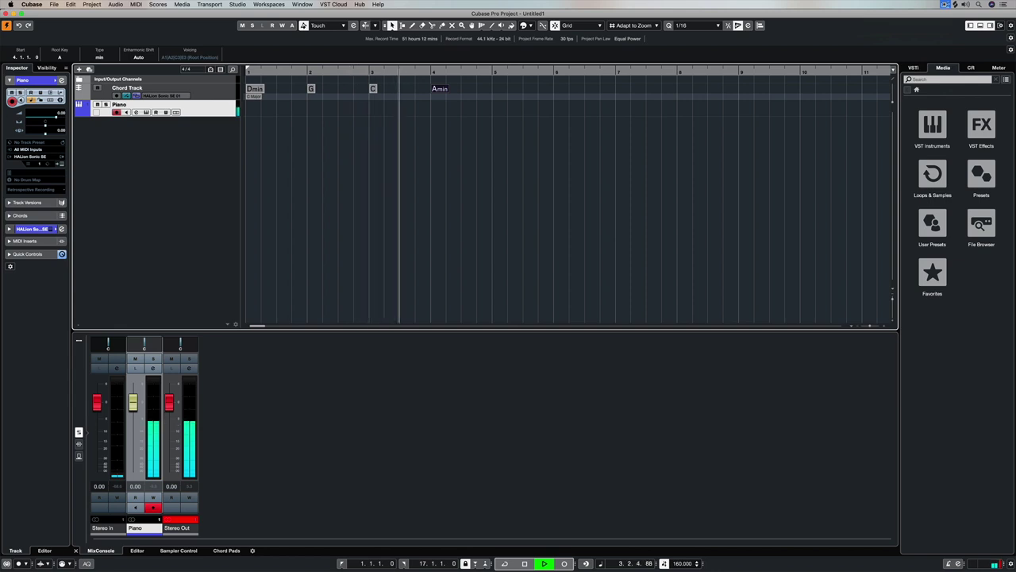
pyautogui.press('space')
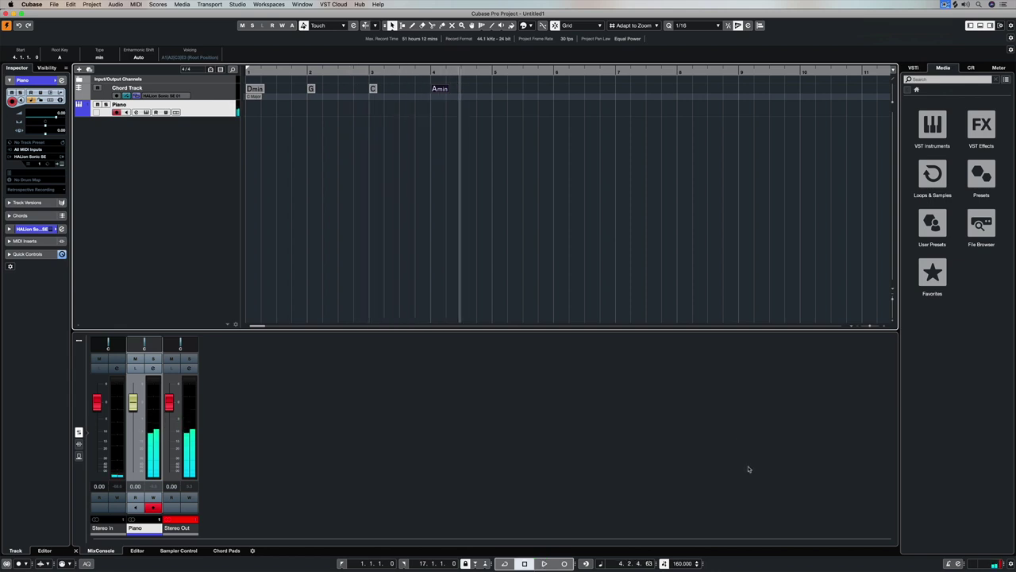
# - Change the fourth chord from Amin to A major in the Chord Assistant
pyautogui.doubleClick(435, 88)
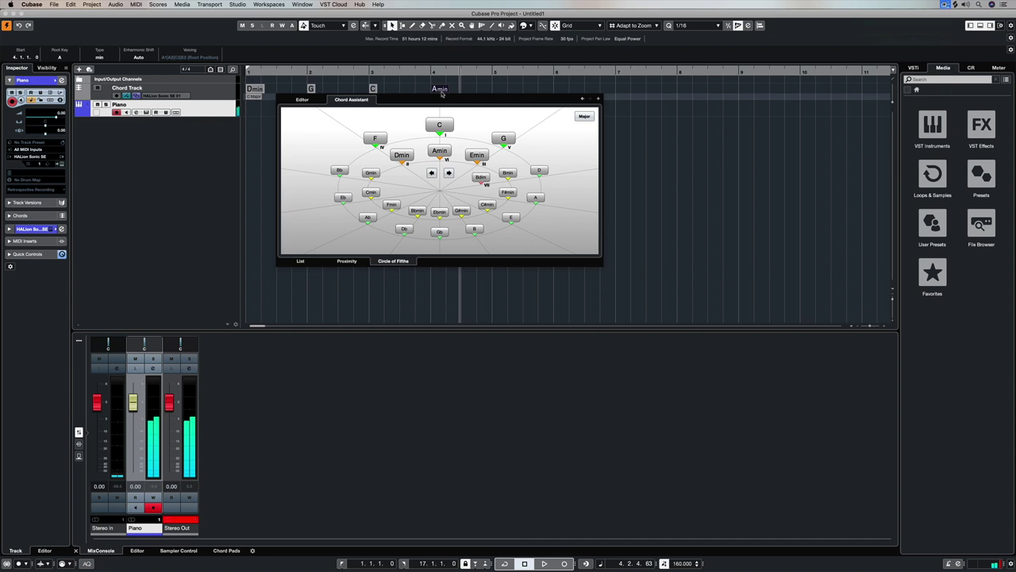
pyautogui.click(538, 200)
pyautogui.click(667, 211)
# - Play the progression from the start, then stop and select the bar-4 chord for removal
pyautogui.press('Home')
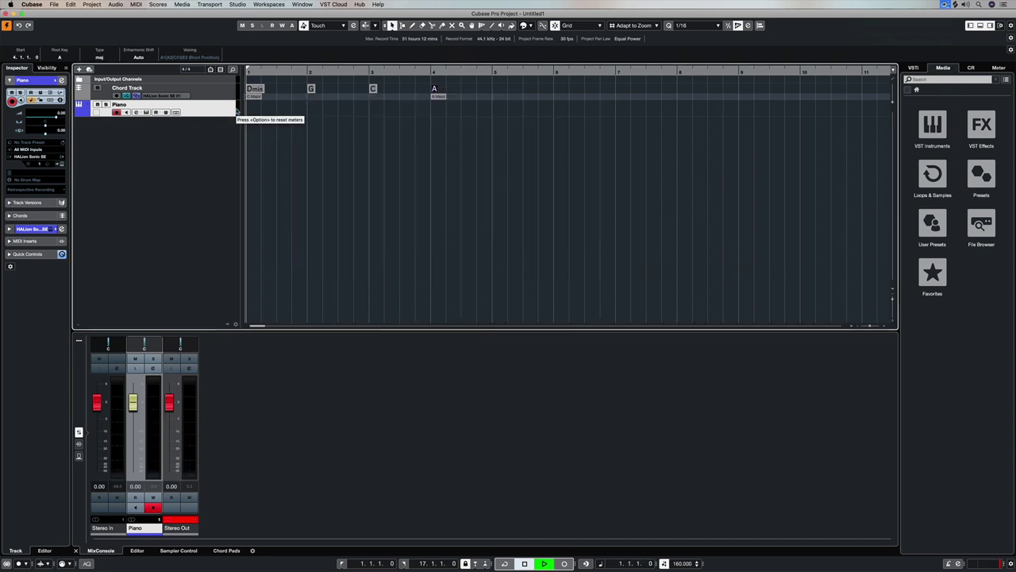
pyautogui.press('space')
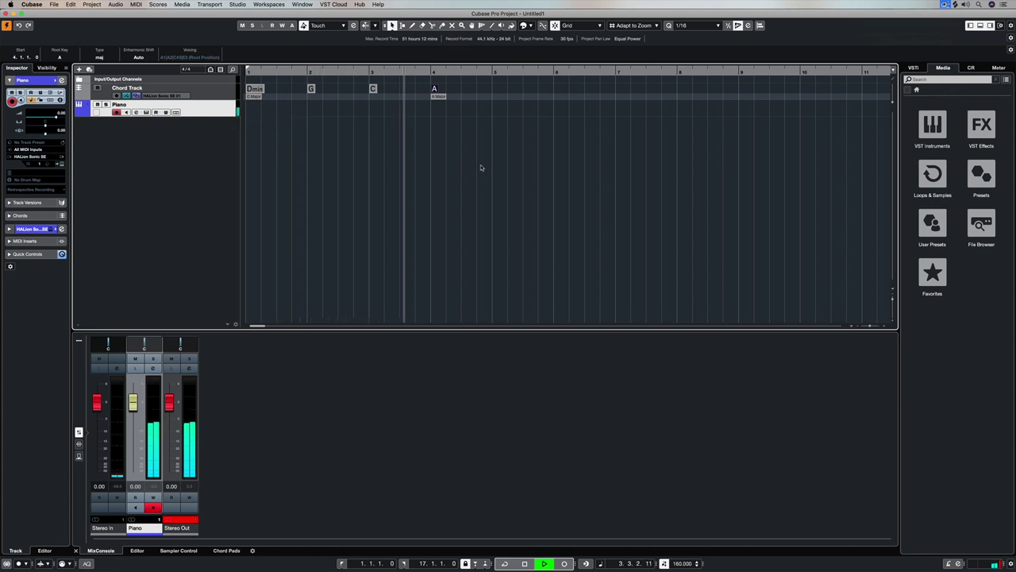
pyautogui.press('space')
pyautogui.click(434, 95)
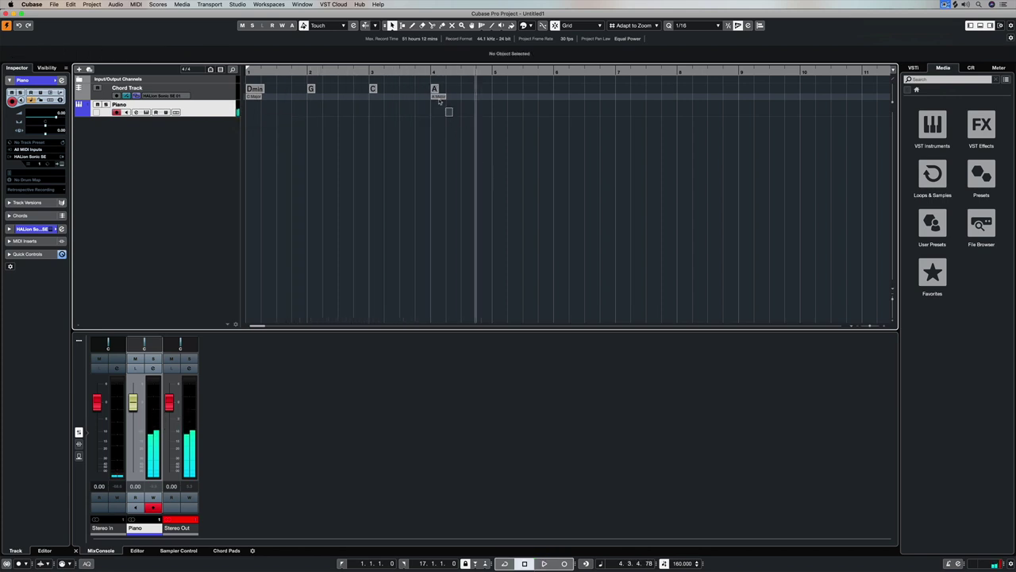
# - Clear the selection and turn the Dmin chord into Dmin7 in the chord editor
pyautogui.click(478, 162)
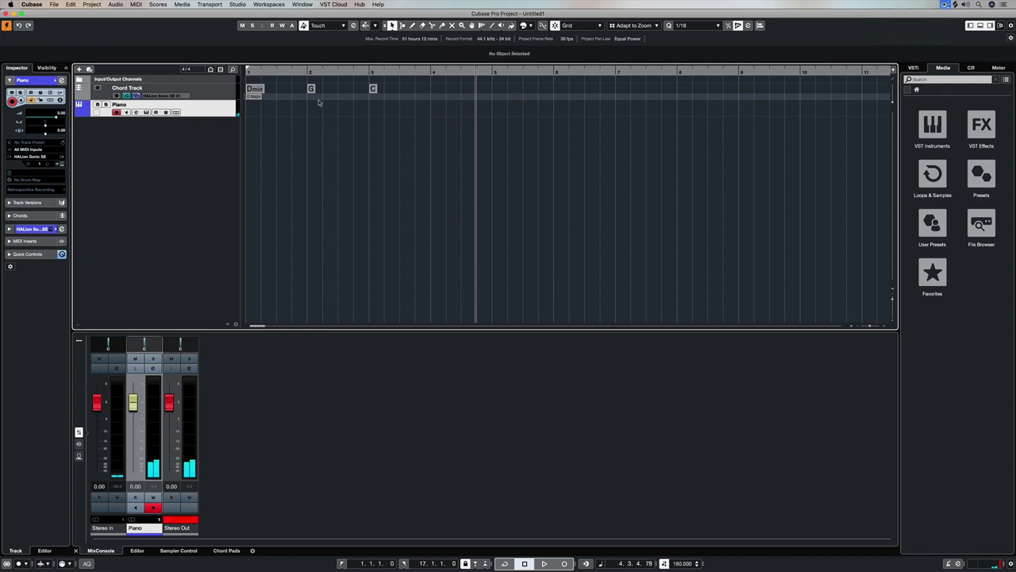
pyautogui.doubleClick(254, 89)
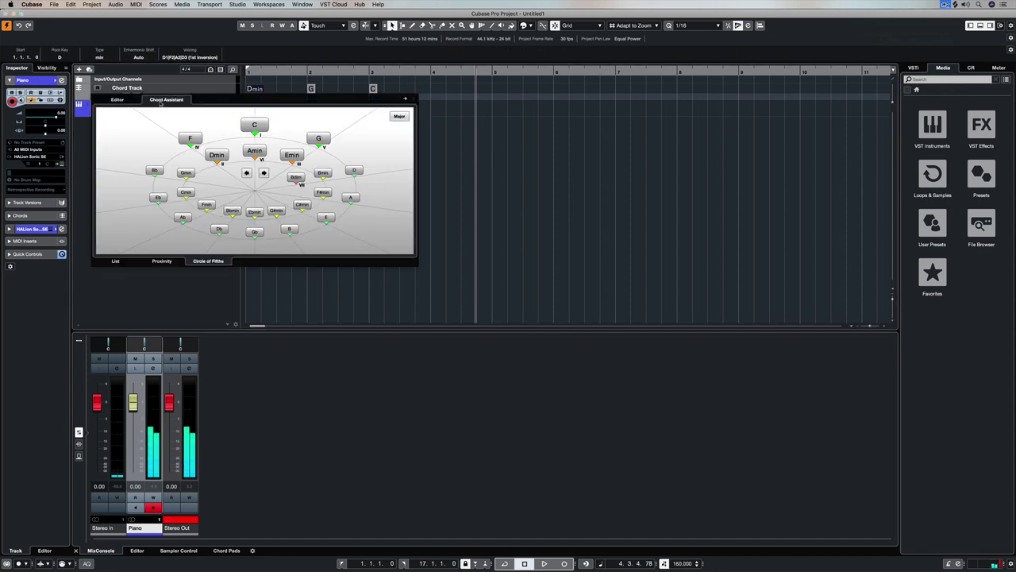
pyautogui.click(117, 100)
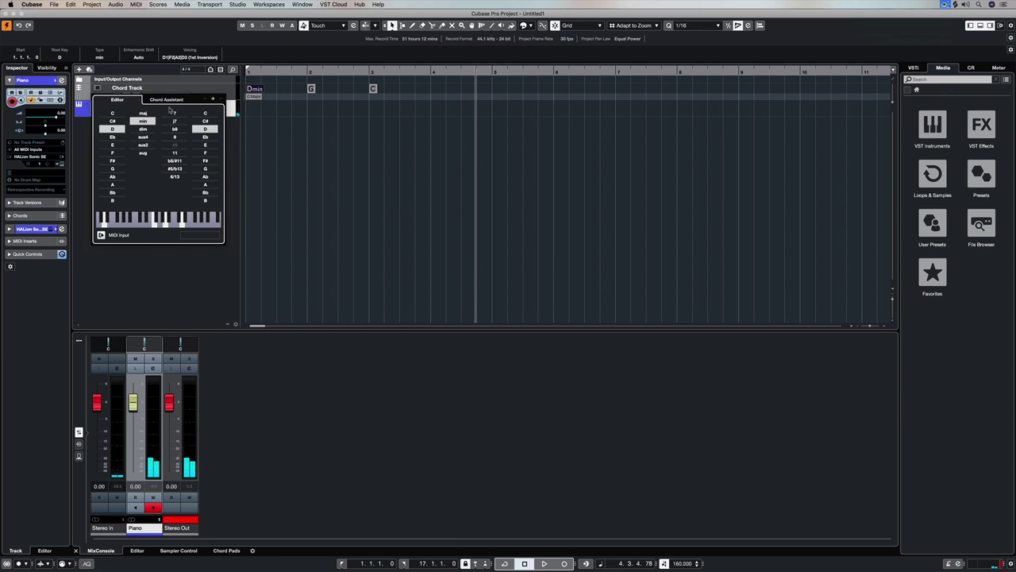
pyautogui.click(174, 113)
# - Make the G chord G7 and the C chord Cmaj7, then close the editor and play
pyautogui.press('Right')
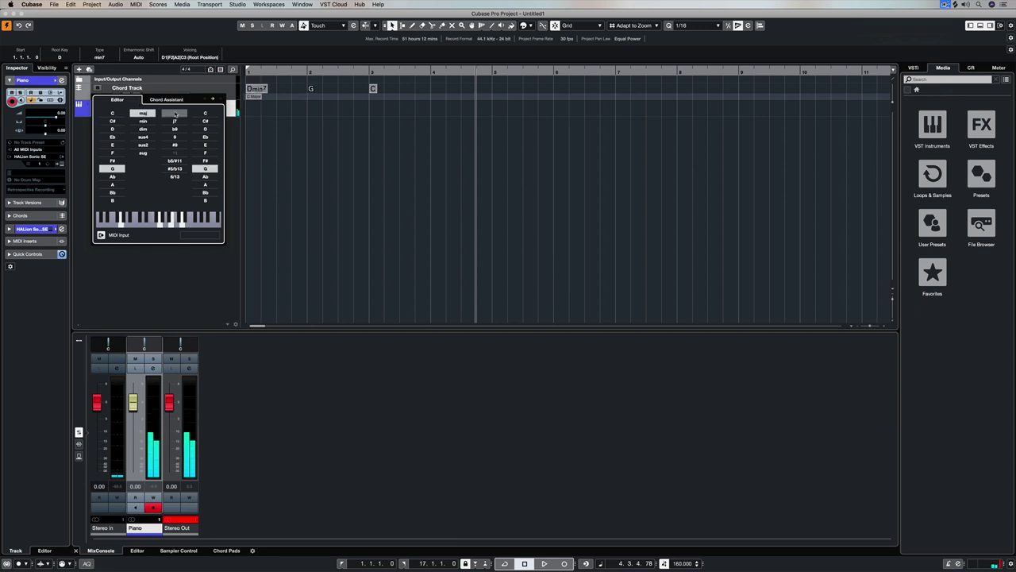
pyautogui.click(175, 113)
pyautogui.press('Right')
pyautogui.click(175, 113)
pyautogui.click(176, 121)
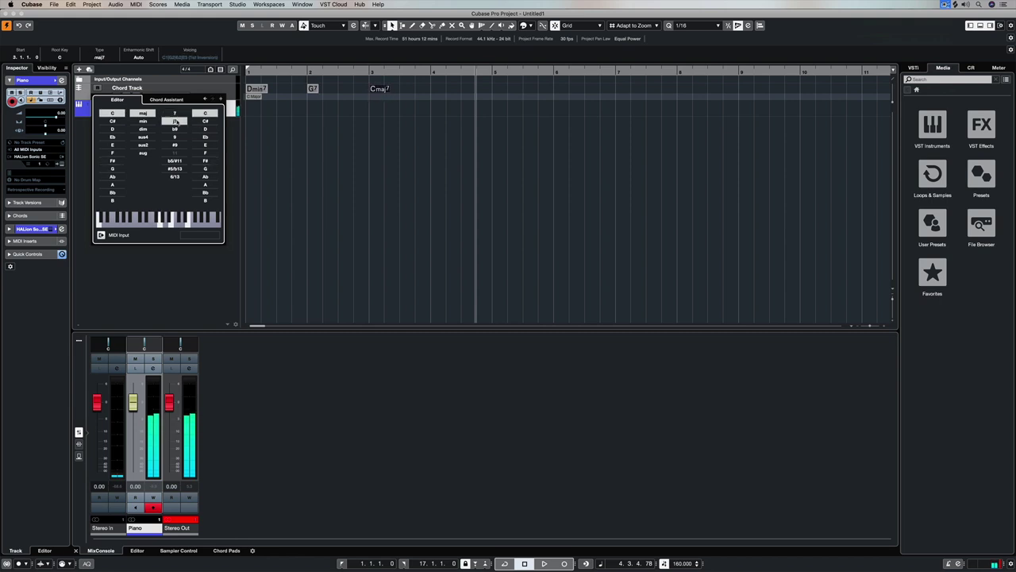
pyautogui.press('Escape')
pyautogui.press('space')
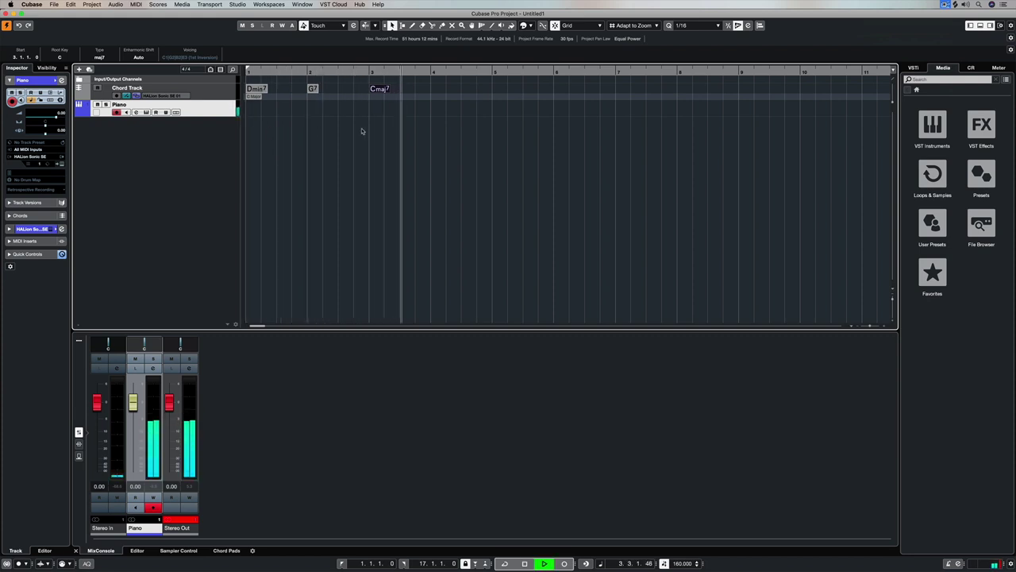
# - Stop playback and draw a new chord event at bar 4 with the Draw tool
pyautogui.press('space')
pyautogui.rightClick(435, 102)
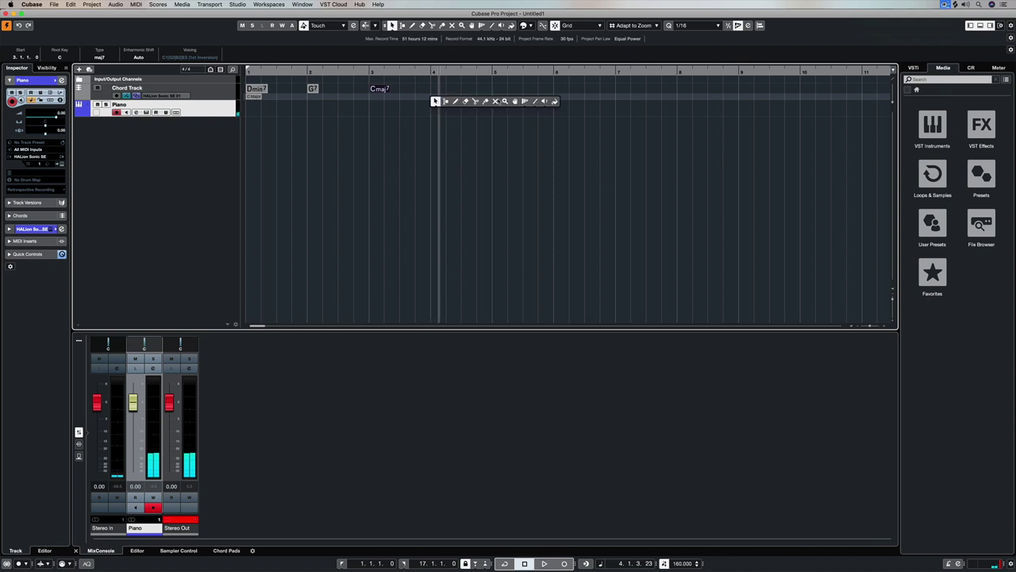
pyautogui.click(456, 101)
pyautogui.click(436, 88)
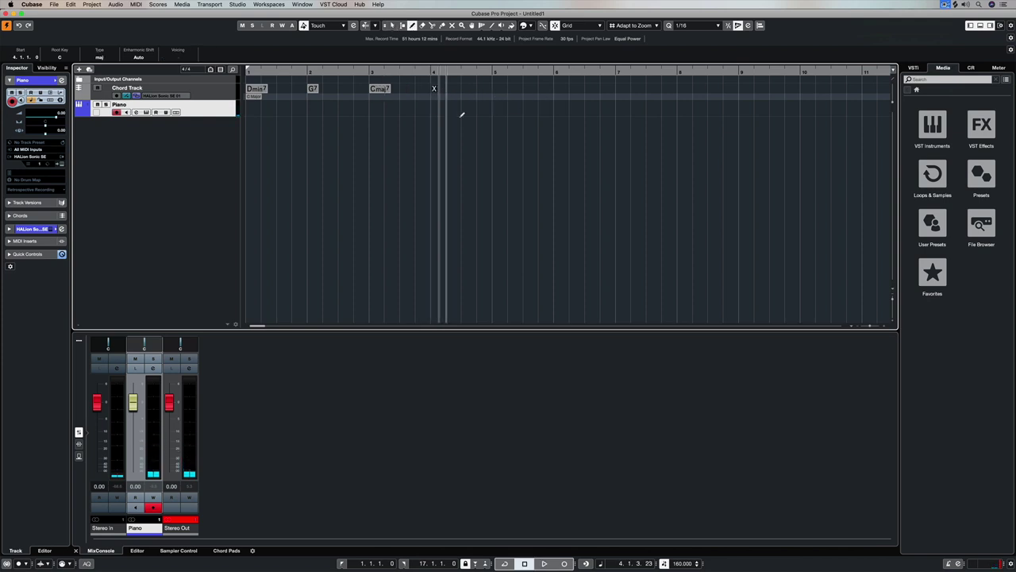
pyautogui.press('1')
# - Set the new chord to Amin via the circle of fifths, trying then removing a seventh
pyautogui.doubleClick(435, 88)
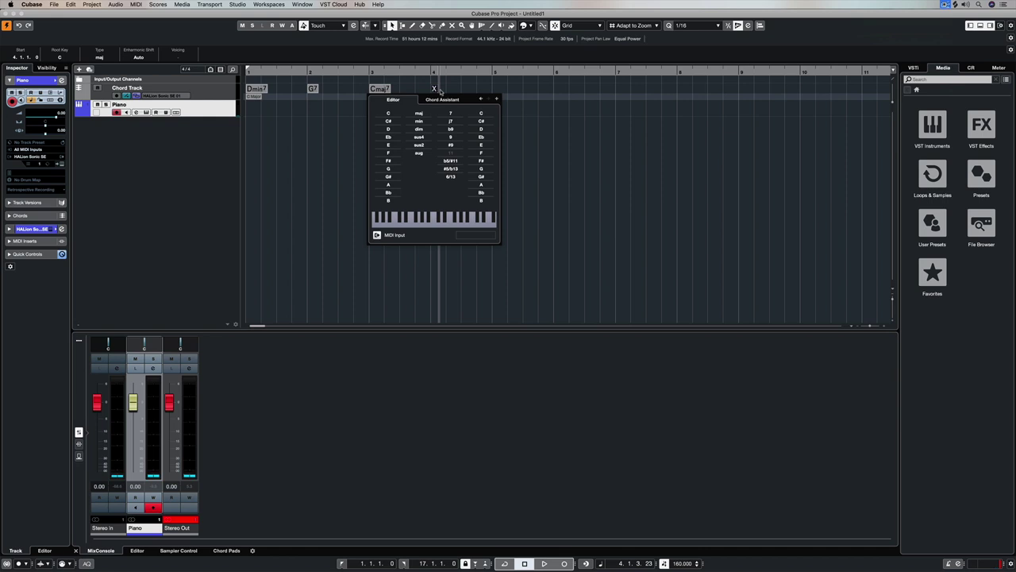
pyautogui.click(441, 99)
pyautogui.click(530, 150)
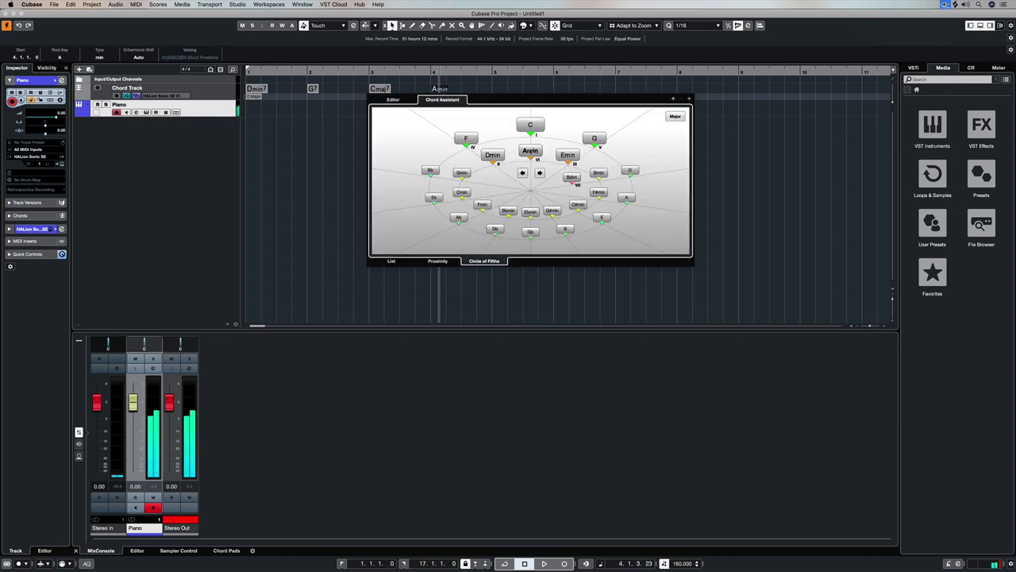
pyautogui.click(389, 99)
pyautogui.click(449, 121)
pyautogui.click(450, 115)
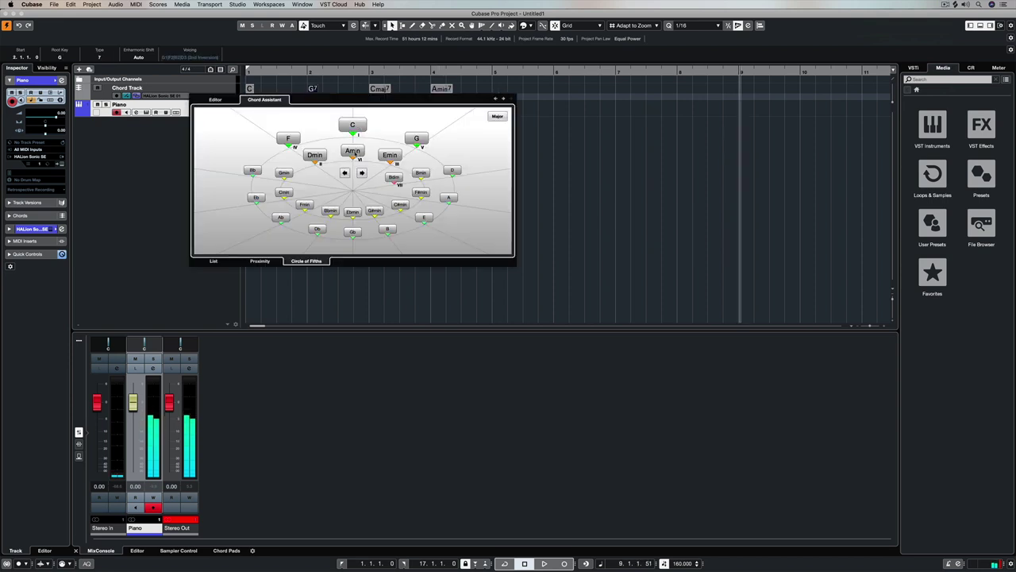
# - Change the bar-3 chord to Dmin, close the Chord Assistant and play the new progression
pyautogui.click(315, 155)
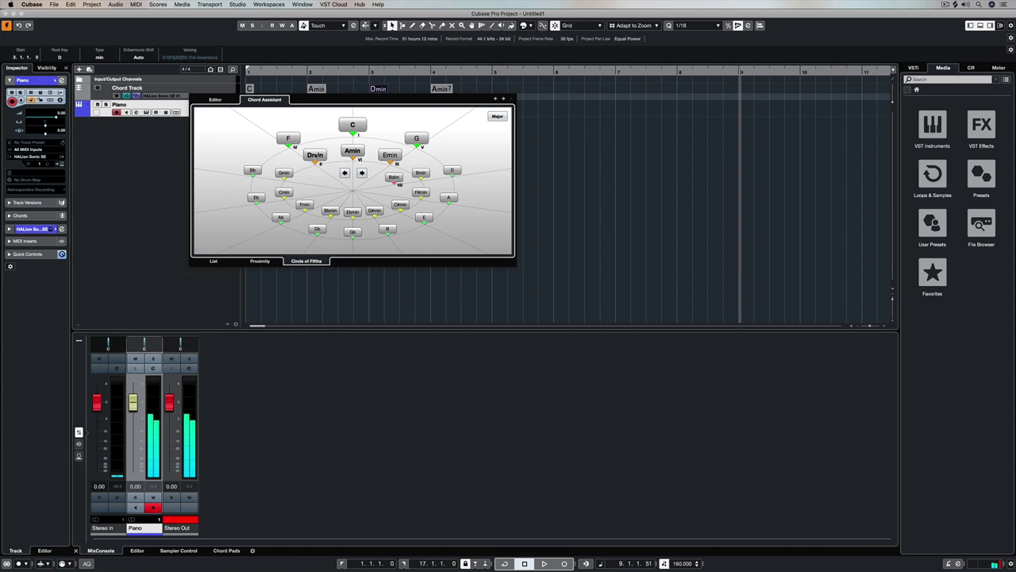
pyautogui.press('Right')
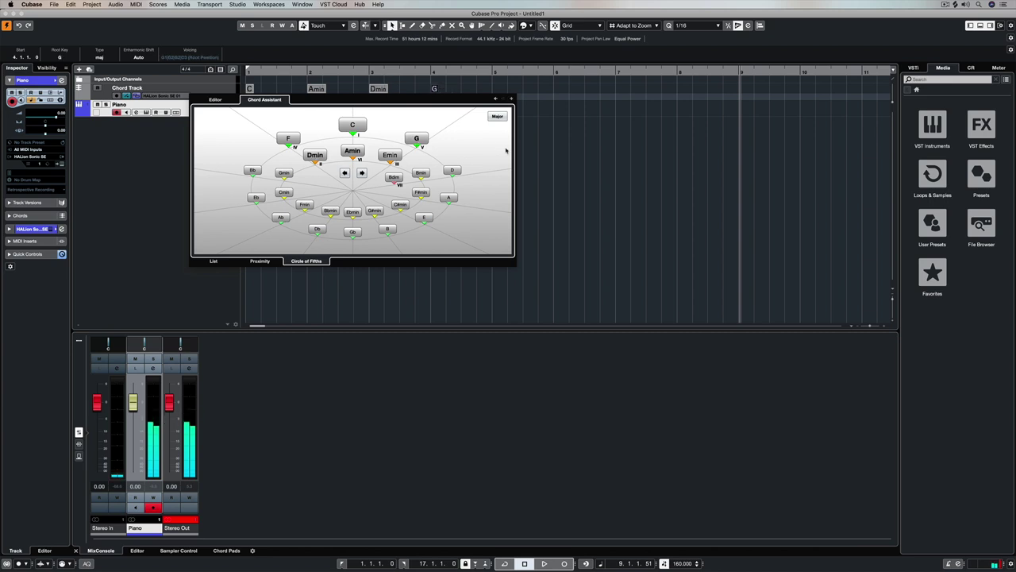
pyautogui.click(528, 151)
pyautogui.press('space')
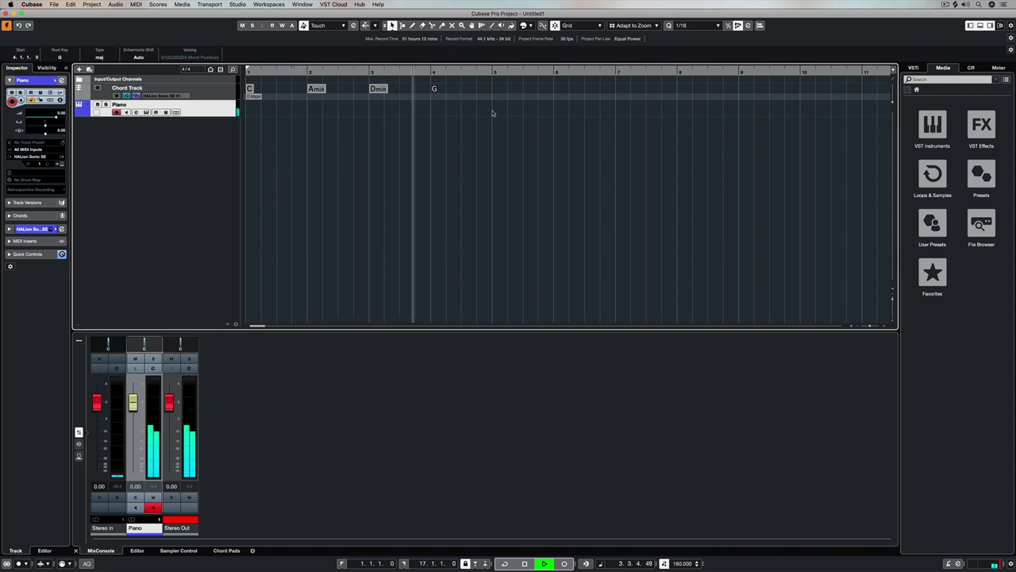
# - Select all Wurly, Hook and Drum Loop events, set locators to bars 1–9 and enable Cycle
pyautogui.press('space')
pyautogui.moveTo(472, 113); pyautogui.dragTo(498, 91)
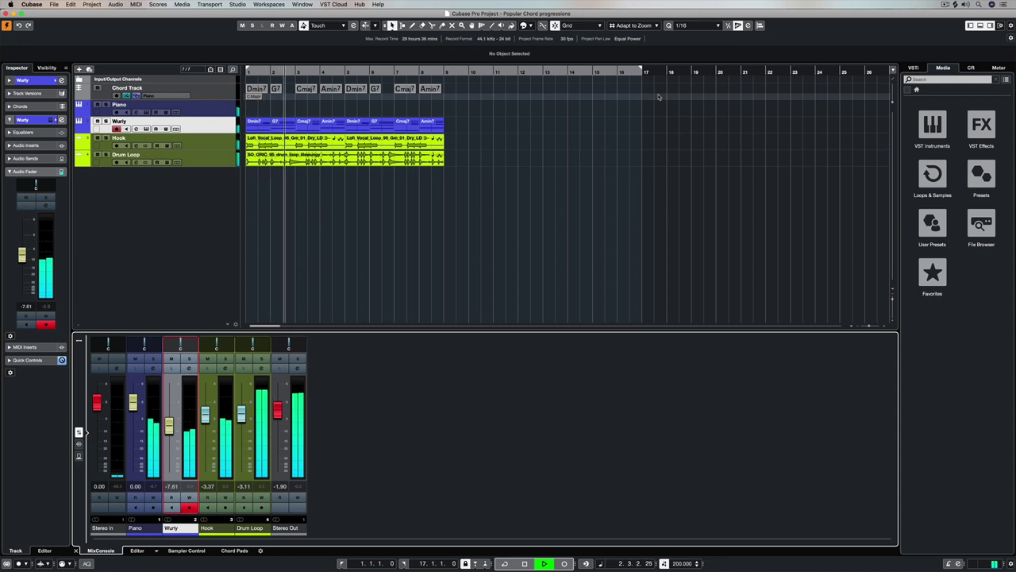
pyautogui.moveTo(484, 215); pyautogui.dragTo(255, 85)
pyautogui.press('p')
pyautogui.press('KP_Divide')
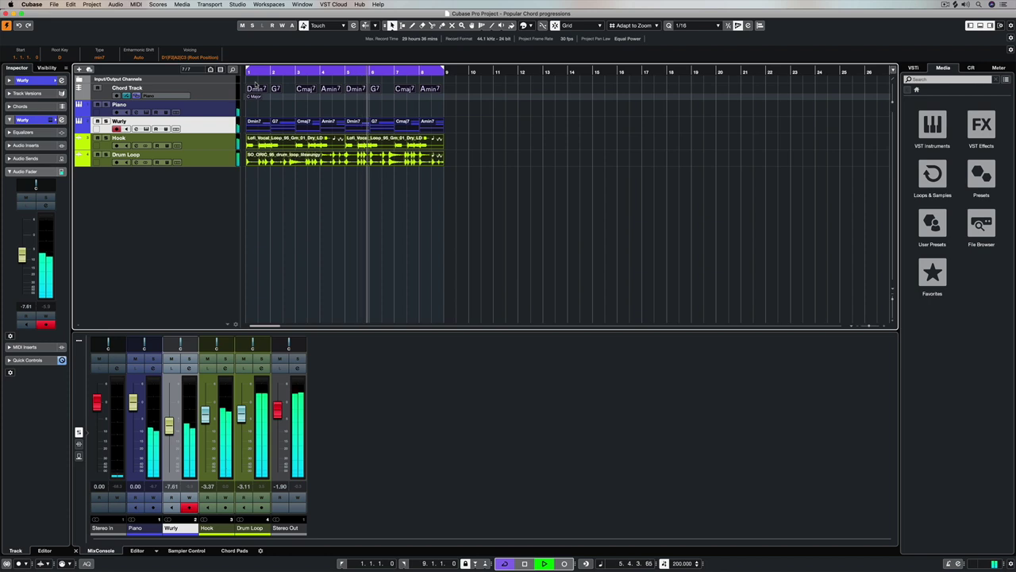